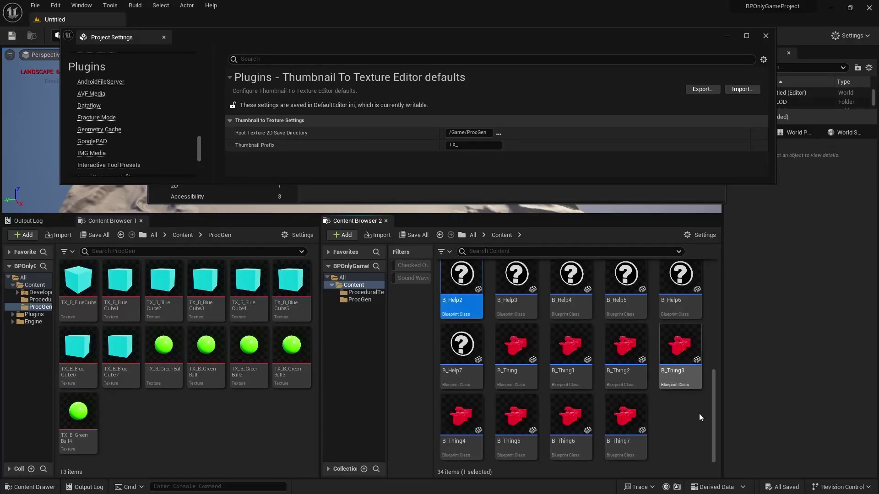
Step: Select B_Help2 through B_Thing7 and export their thumbnails as textures
left_click(625, 414, "shift")
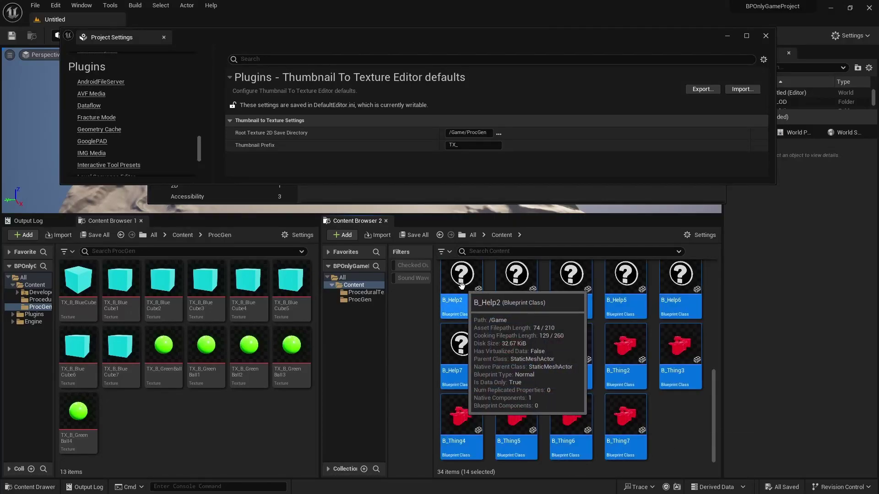
right_click(461, 286)
key("Escape")
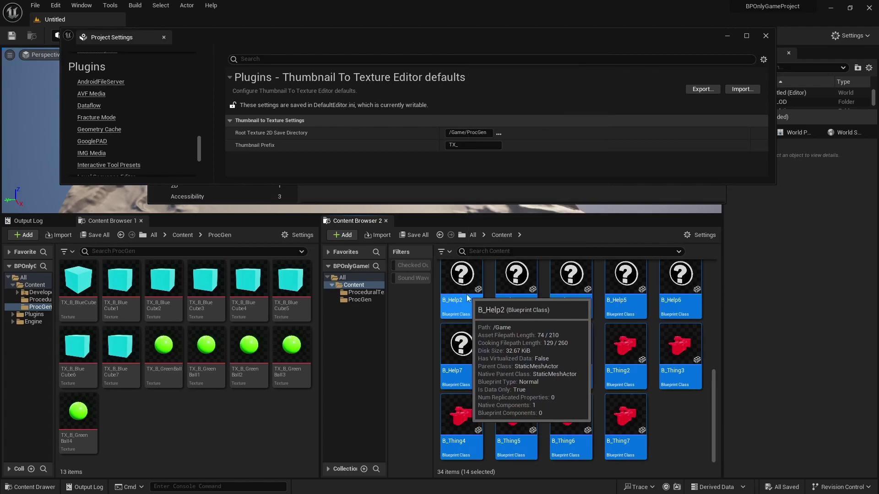
right_click(467, 298)
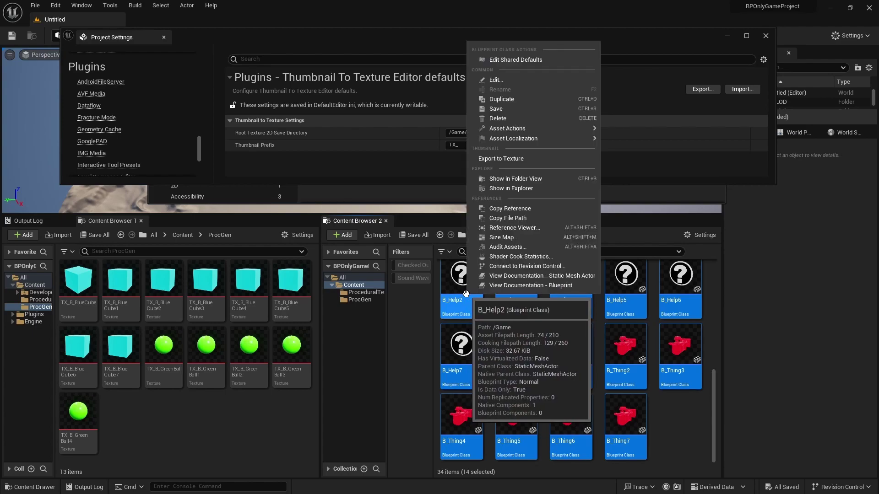
left_click(512, 160)
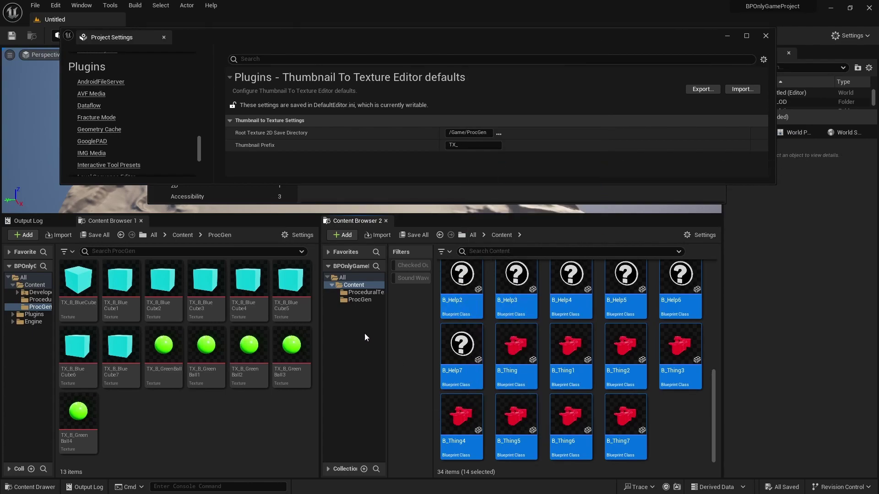
Step: Deselect the blueprints and select B_Thing7 to check the export
scroll(279, 340, "down", 5)
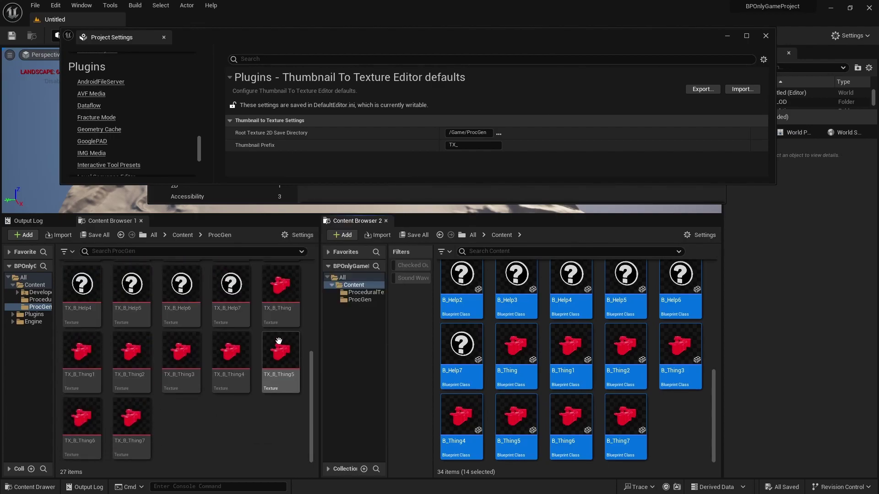
scroll(278, 341, "up", 3)
scroll(278, 341, "down", 3)
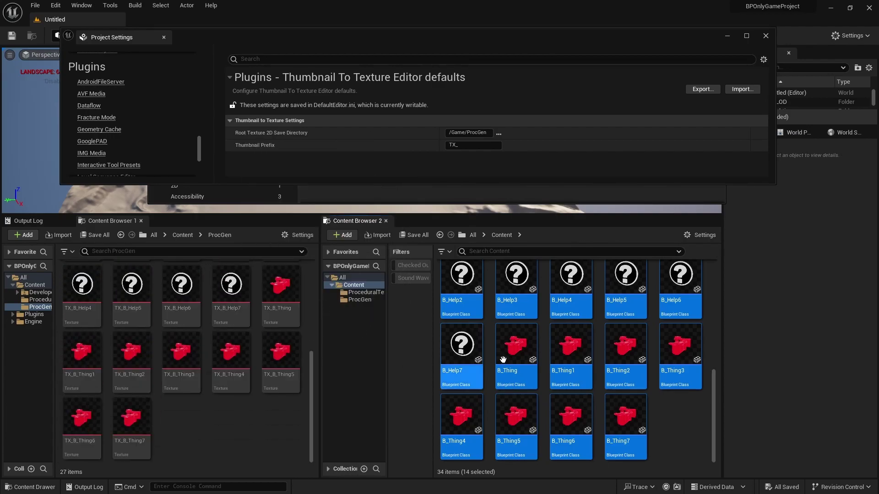
left_click(546, 360)
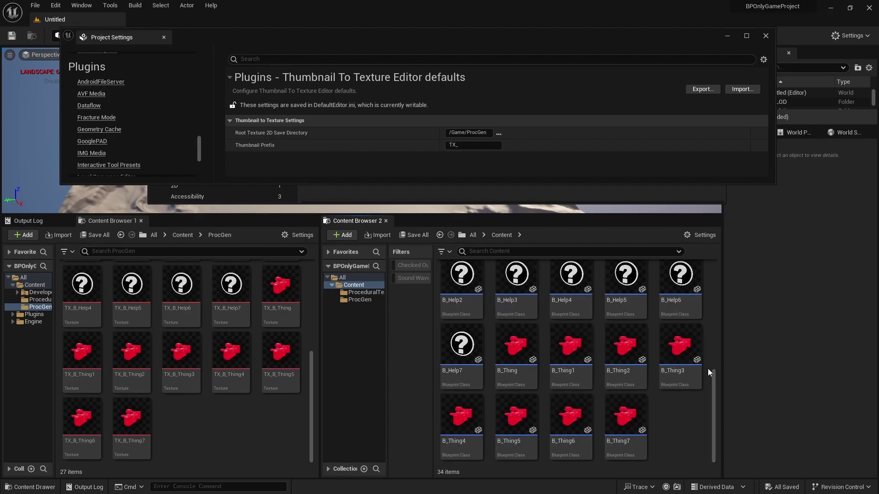
mouse_move(682, 330)
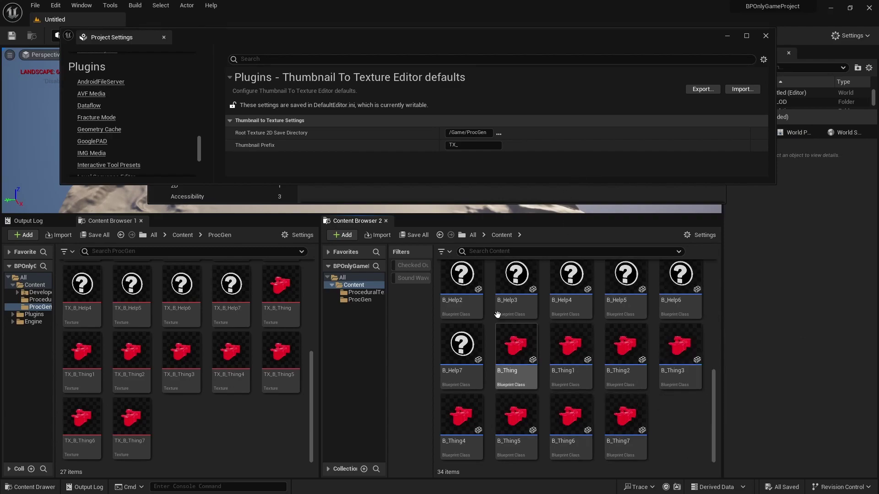
left_click(626, 434)
scroll(716, 355, "up", 1)
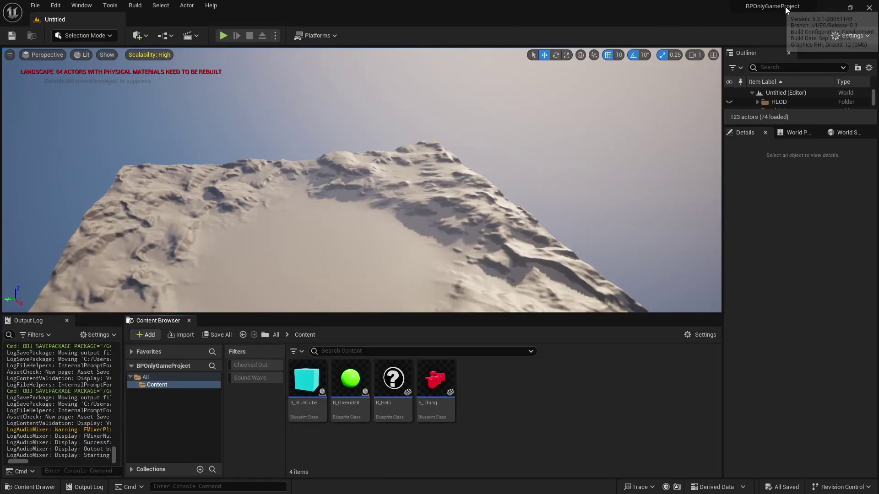
mouse_move(745, 13)
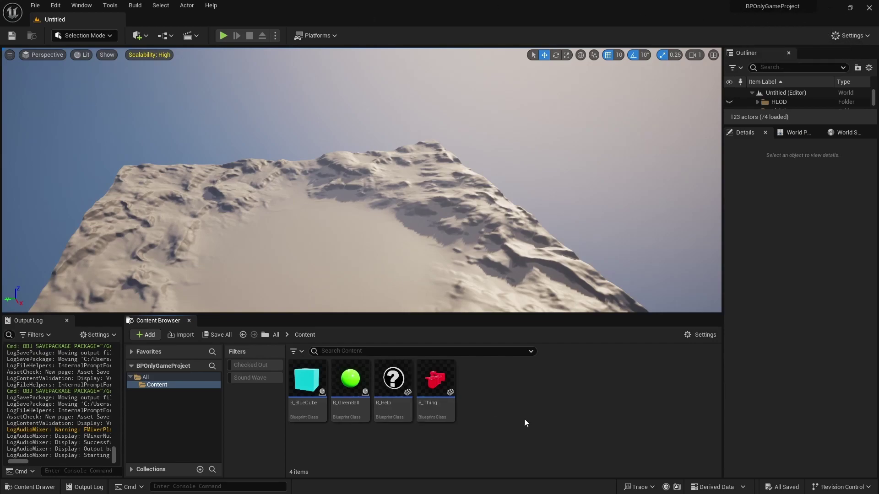
key("Right")
left_click(435, 389)
key("Home")
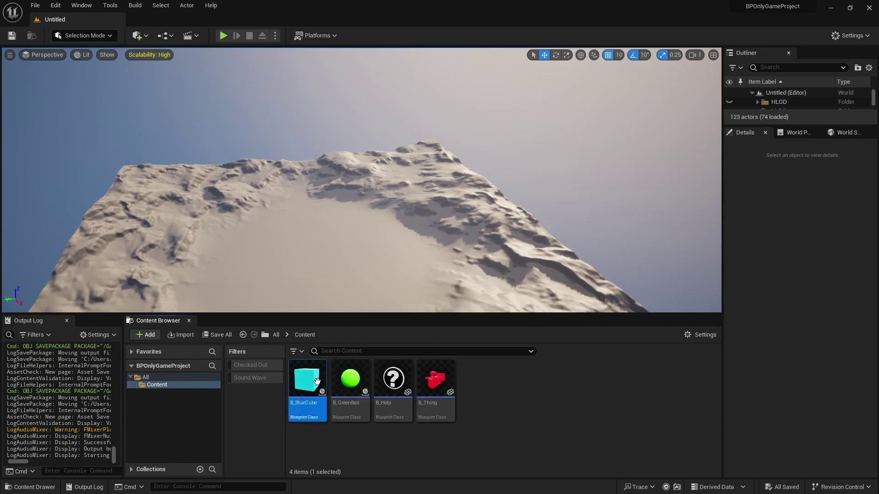
key("ctrl+a")
left_click(514, 405)
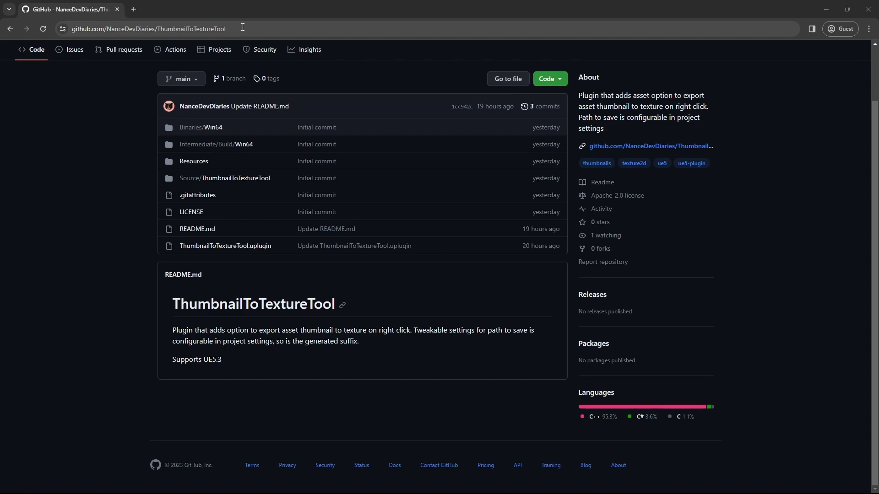
Step: Download the ThumbnailToTextureTool repository as a ZIP and save it to Downloads
left_click(240, 29)
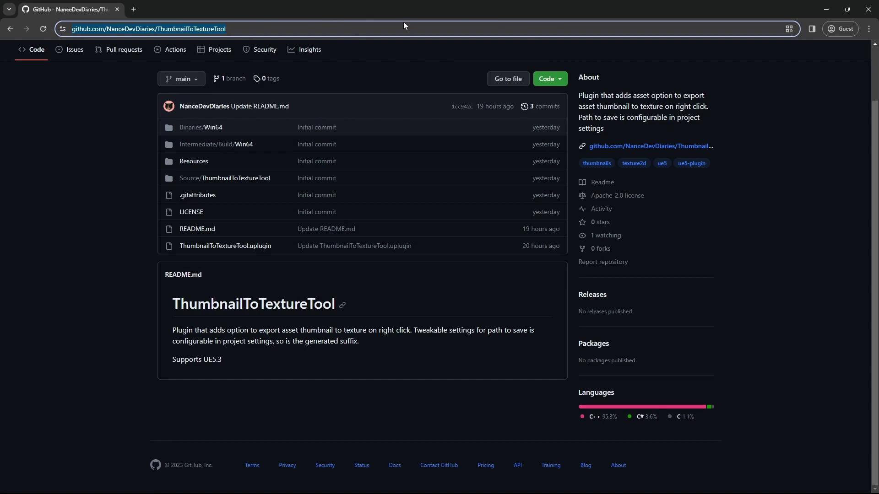
left_click(554, 82)
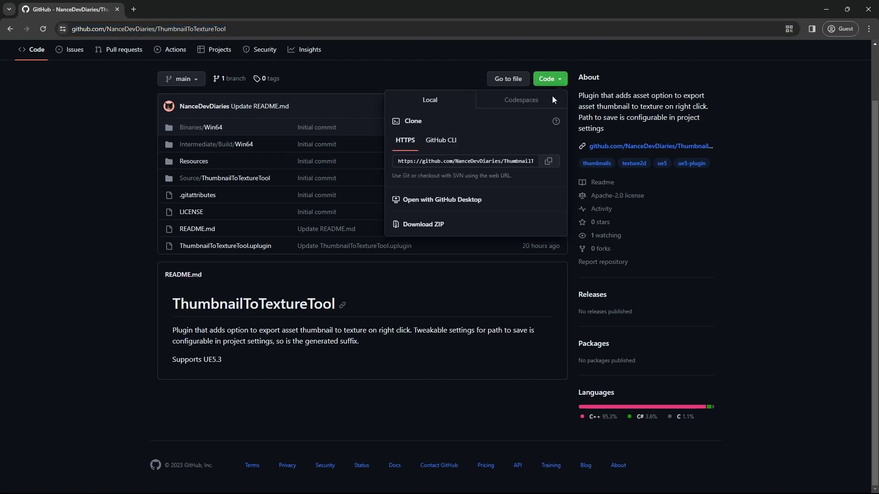
left_click(440, 226)
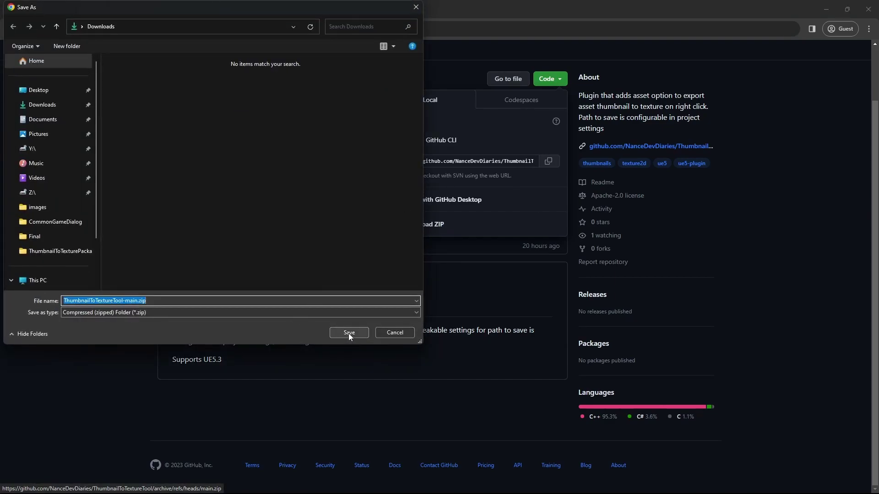
left_click(349, 334)
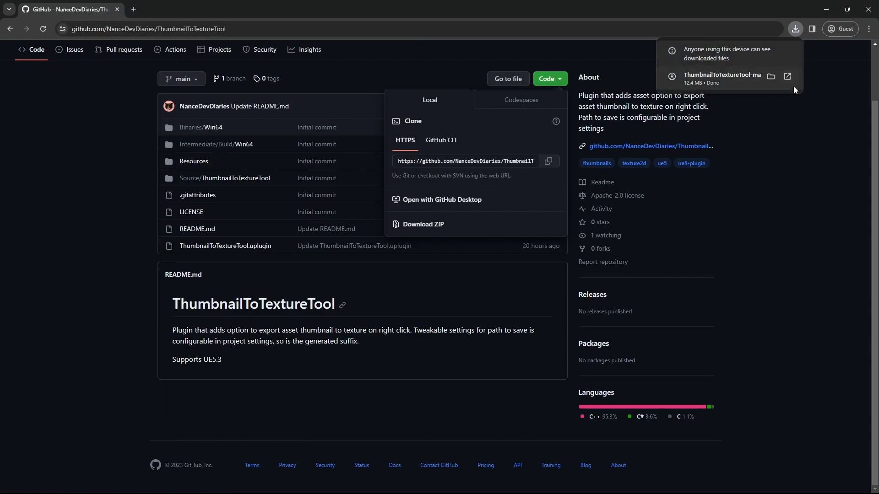
Step: Show the downloaded ThumbnailToTextureTool-main.zip in its folder
mouse_move(737, 87)
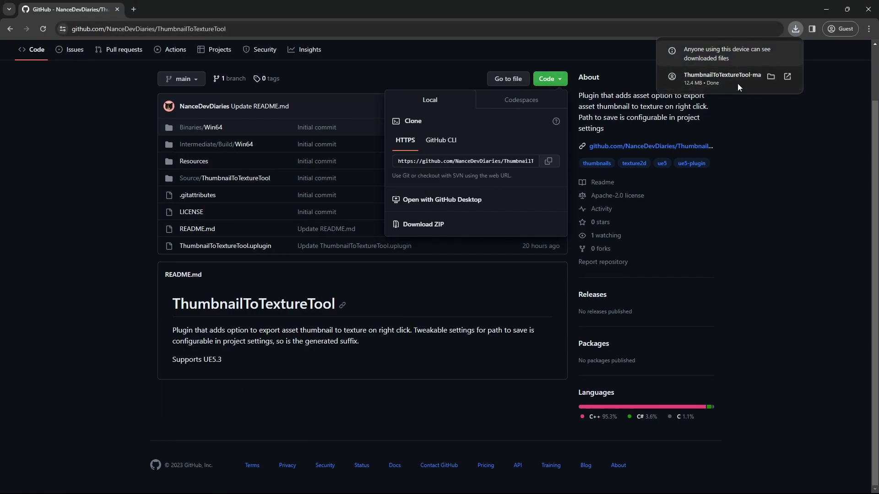
left_click(795, 29)
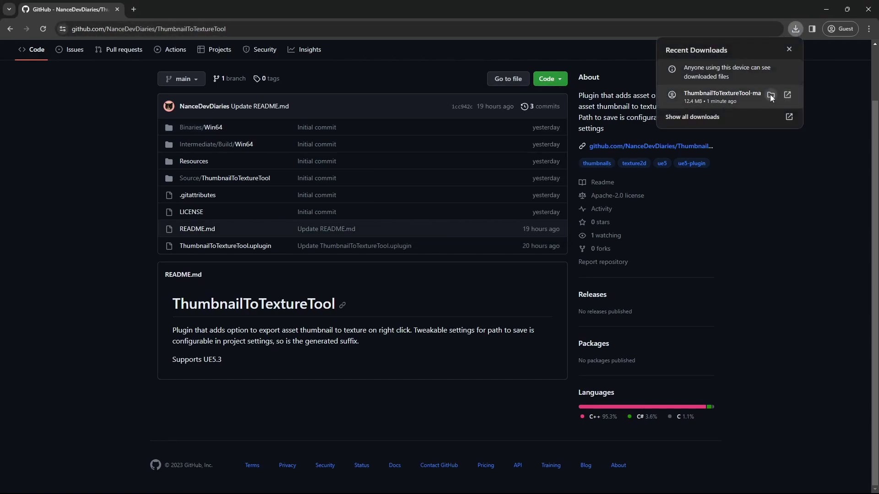
left_click(771, 95)
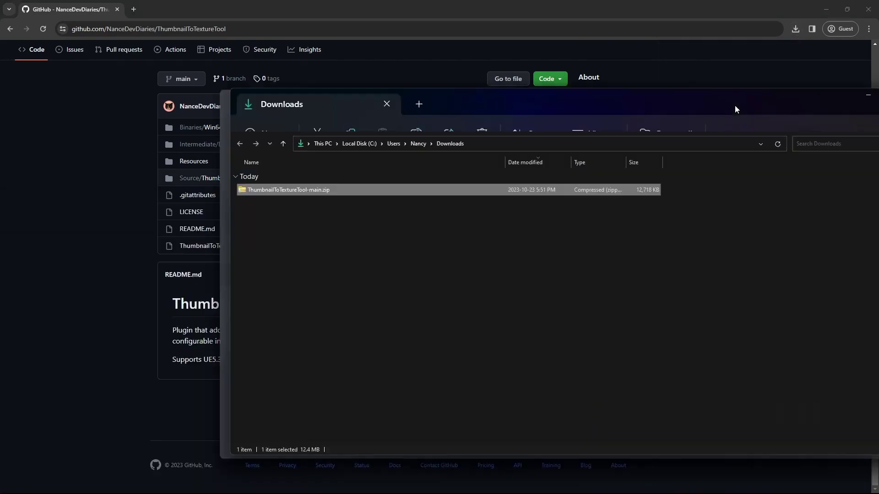
Step: Extract ThumbnailToTextureTool-main.zip to the suggested ThumbnailToTextureTool-main folder in Downloads
left_click_drag(735, 109, 635, 87)
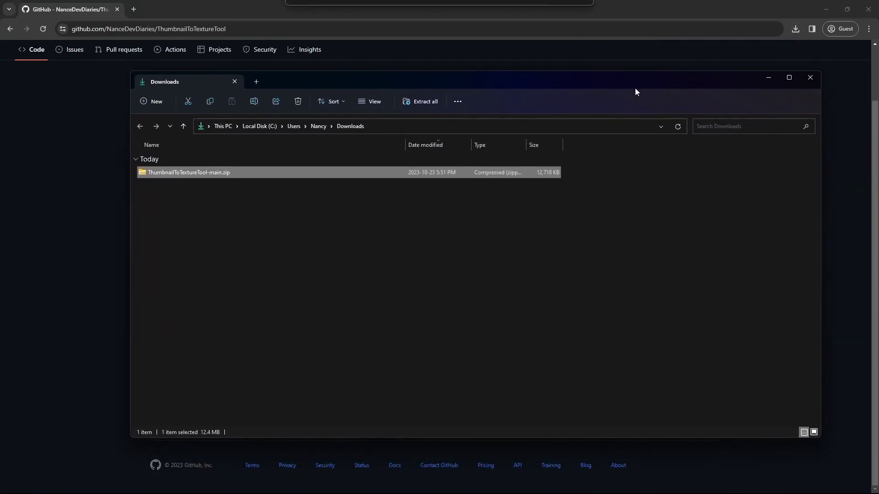
right_click(185, 172)
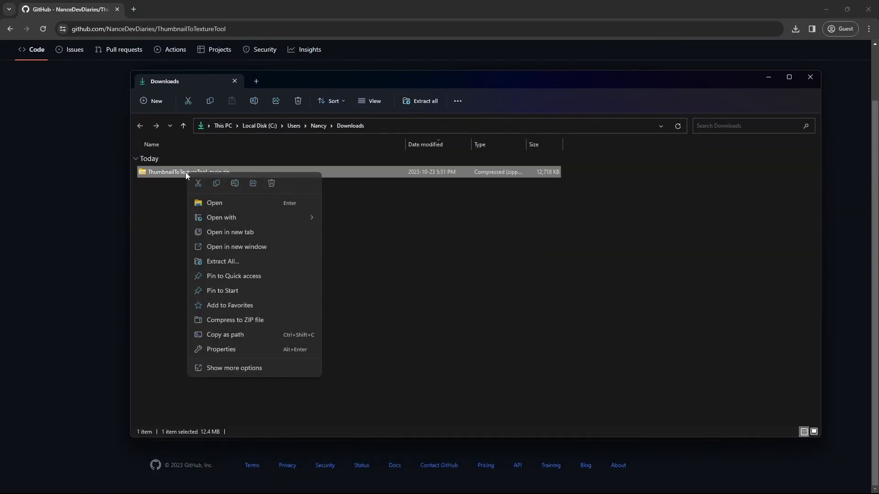
left_click(221, 262)
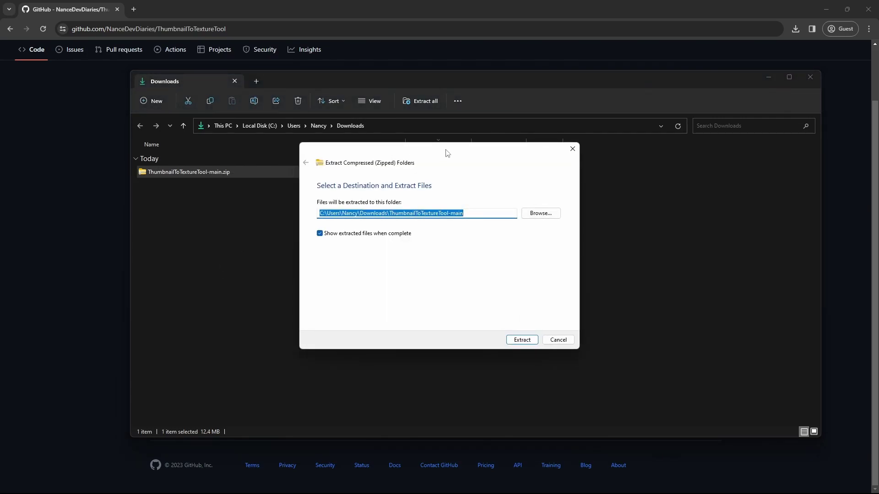
left_click_drag(447, 153, 505, 154)
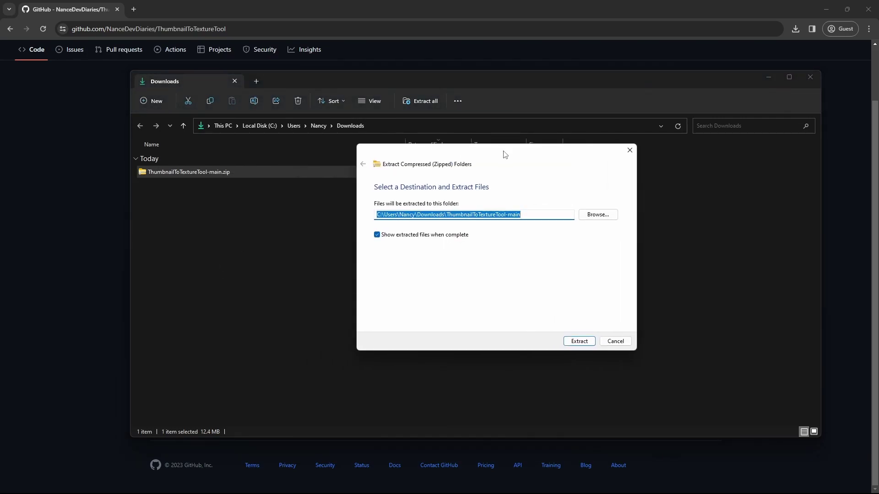
left_click(581, 343)
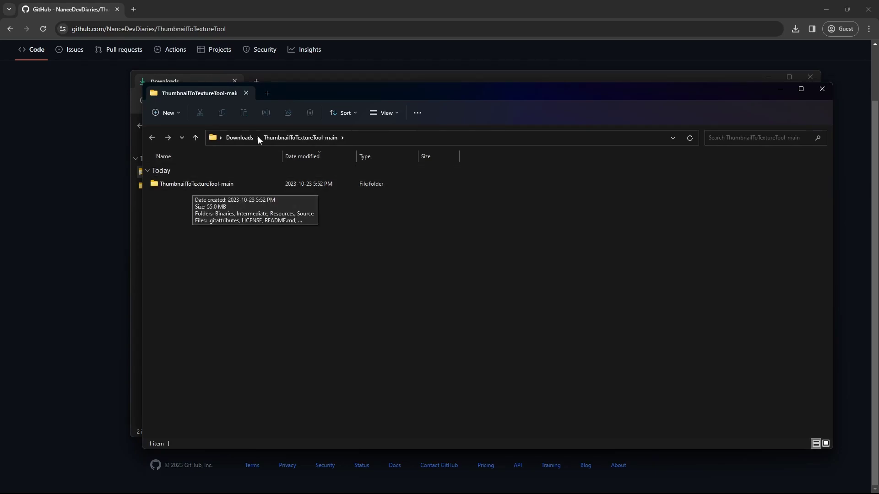
Step: Create a new folder named 'Plugins' in the BPOnlyGameProject folder
left_click_drag(293, 94, 384, 157)
left_click_drag(533, 163, 192, 28)
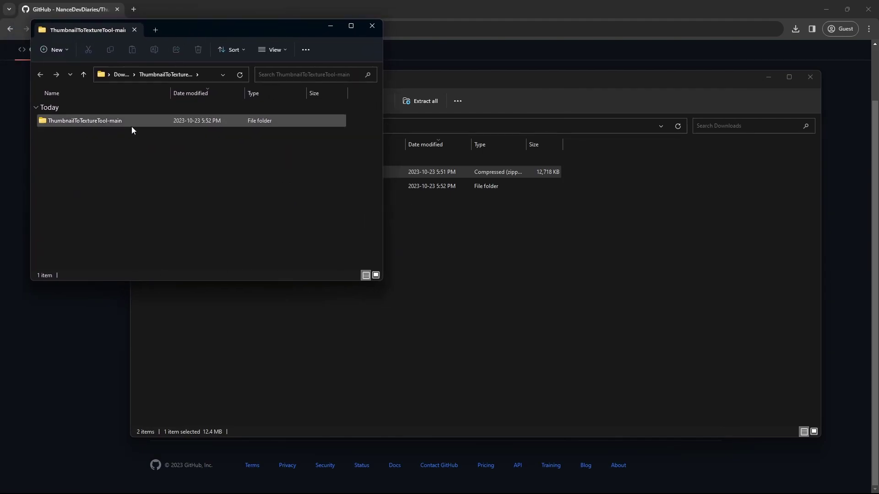
left_click(101, 121)
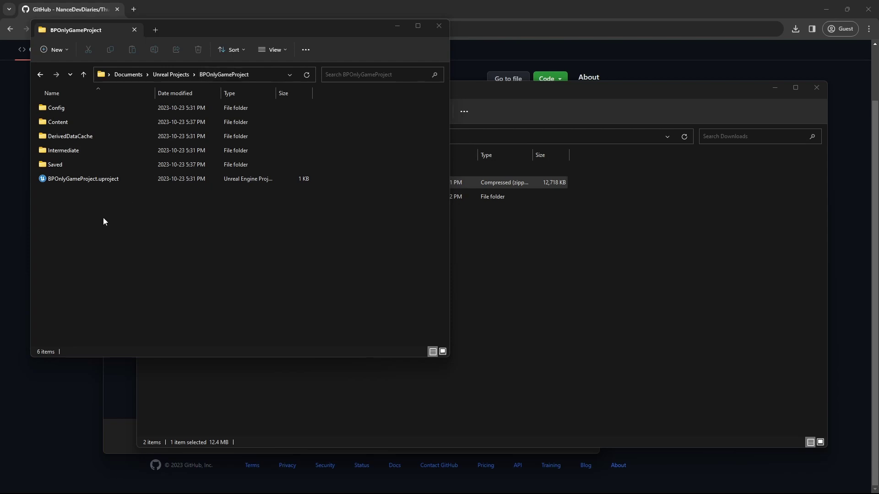
right_click(71, 218)
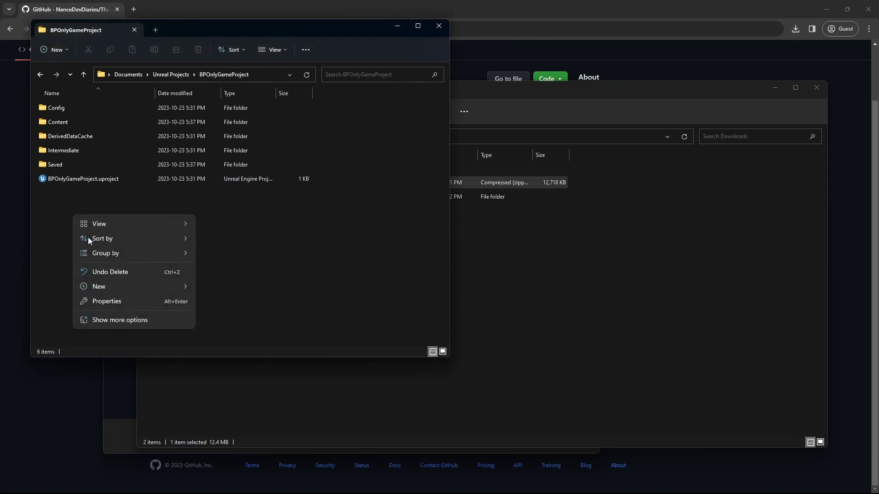
left_click(270, 282)
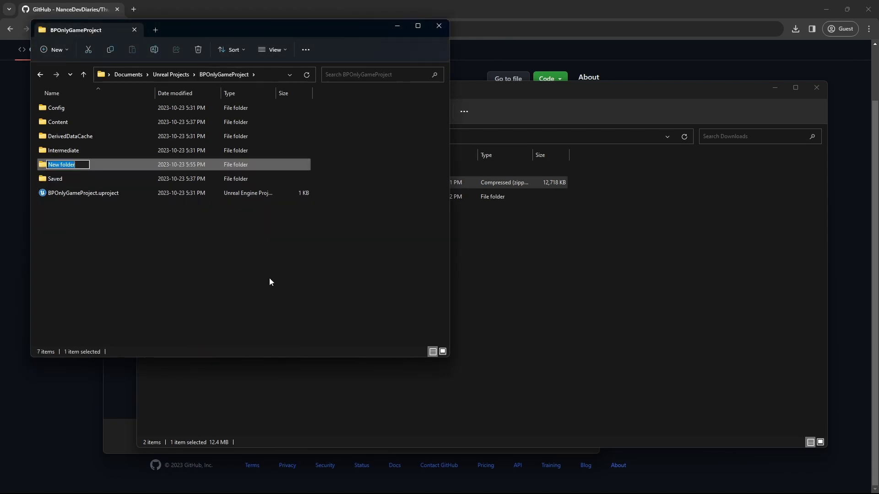
type("Plugins")
key("Return")
Step: Move ThumbnailToTextureTool-main from Downloads into Plugins and open Plugins
left_click(136, 279)
left_click(595, 282)
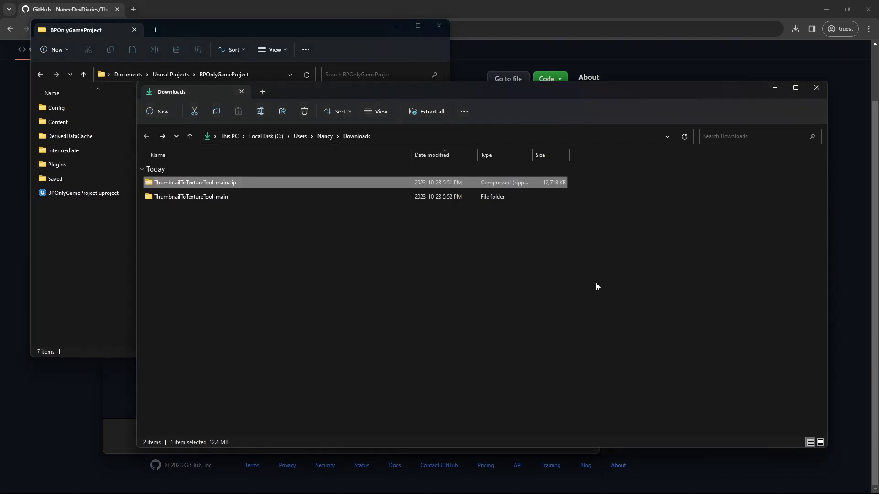
left_click(192, 196)
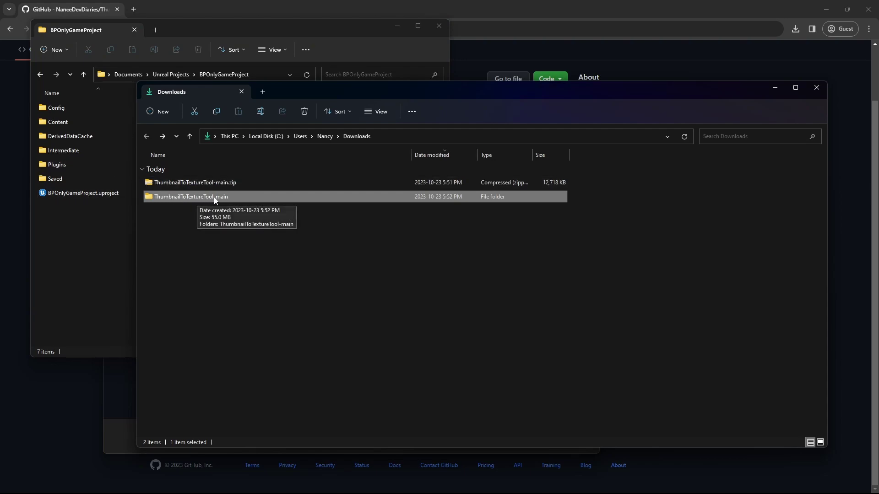
left_click_drag(202, 199, 57, 168)
double_click(46, 165)
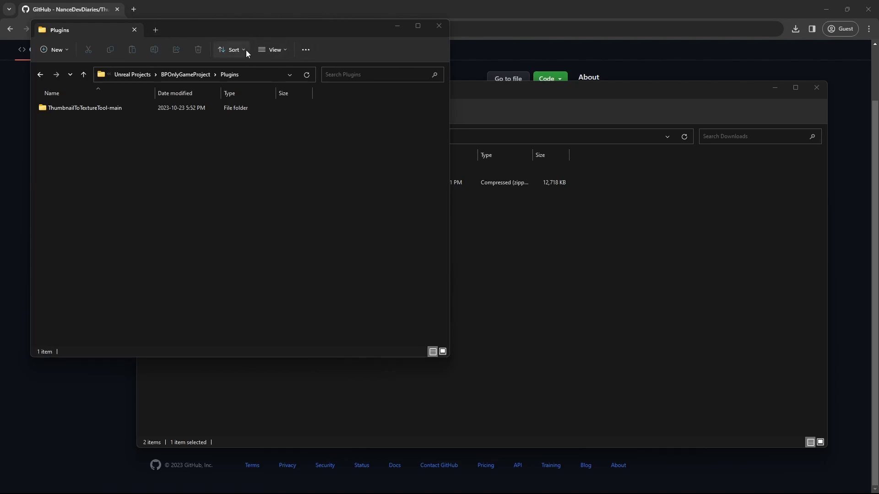
left_click_drag(293, 35, 353, 109)
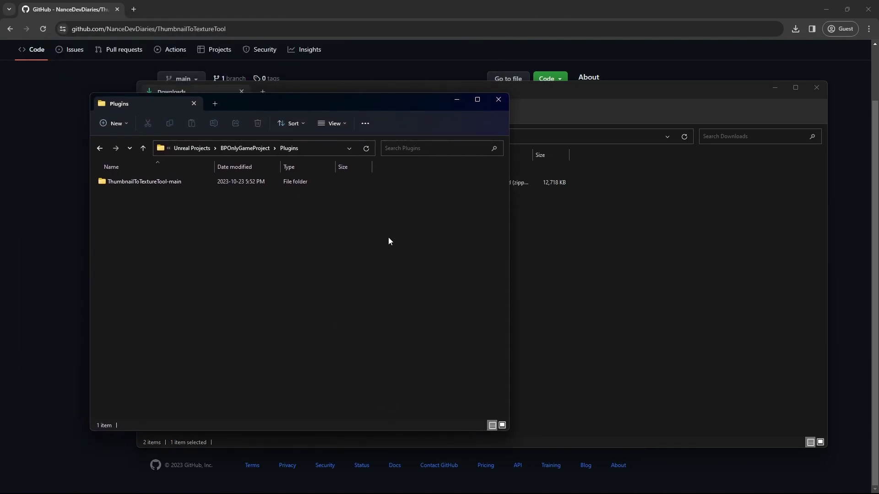
Step: Close the Unreal Editor and relaunch BPOnlyGameProject.uproject from Explorer
key("alt+Tab")
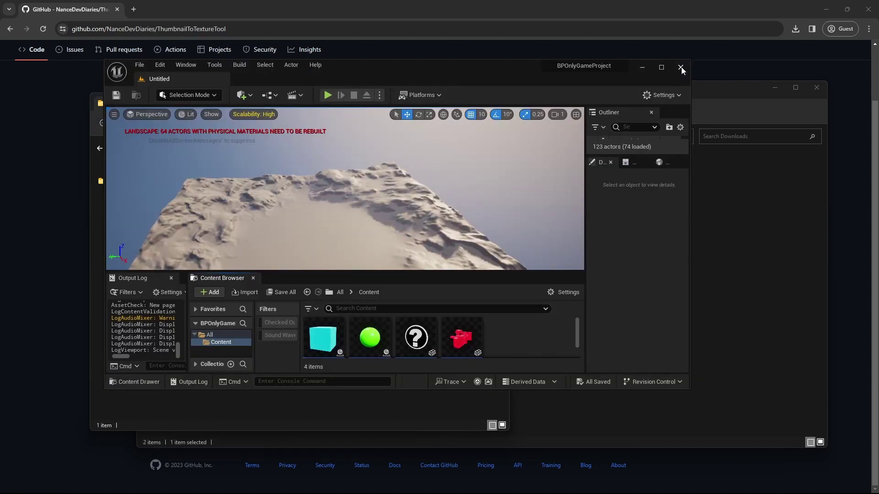
left_click(680, 67)
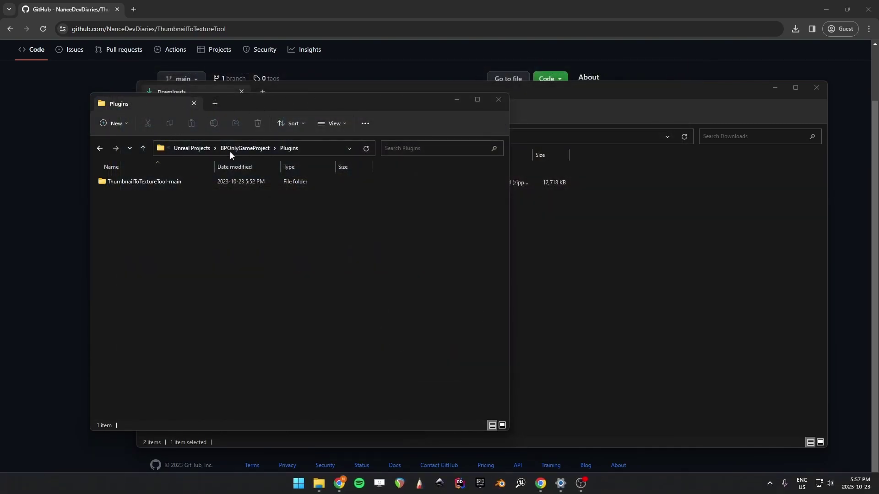
left_click(142, 148)
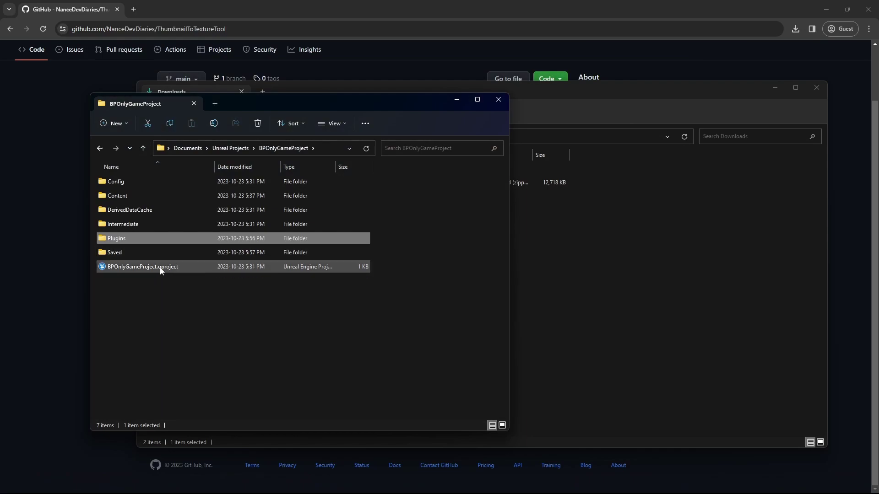
left_click(143, 269)
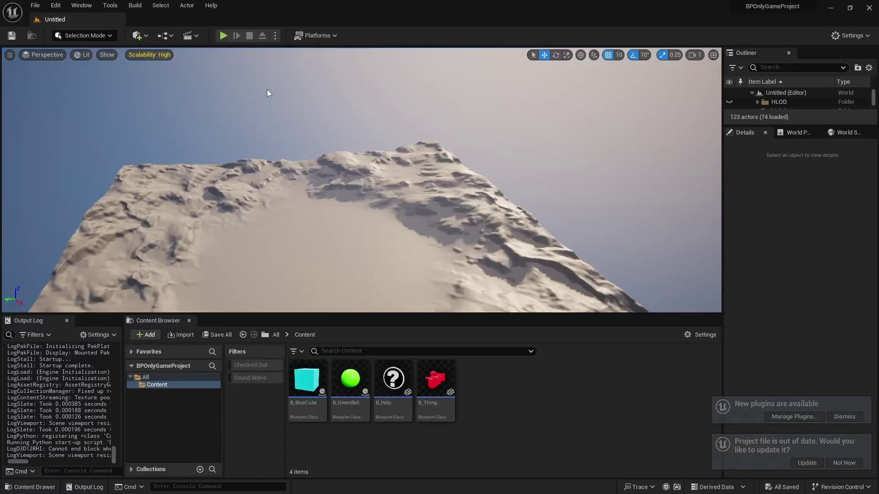
Step: Open the Edit menu in the reopened editor
left_click(56, 6)
left_click(62, 8)
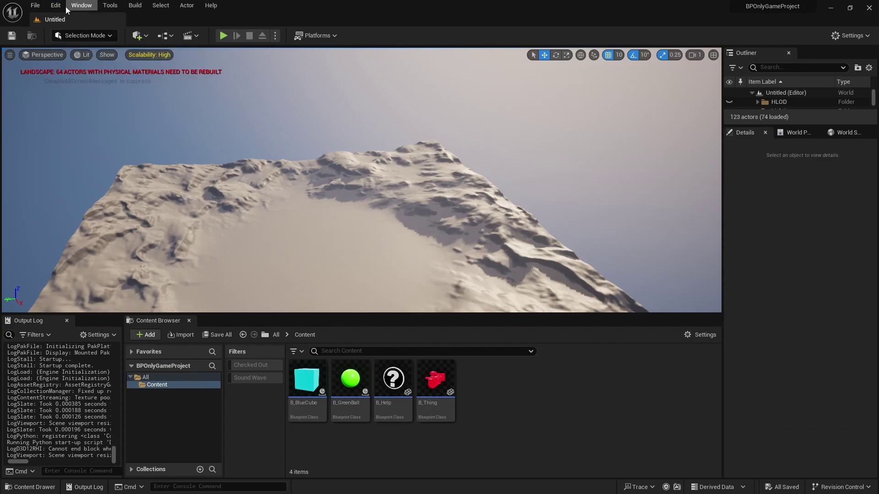
left_click(57, 5)
Step: Open Plugins, filter to Installed › Other showing ThumbnailToTextureTool enabled, and rearrange the window
left_click(81, 153)
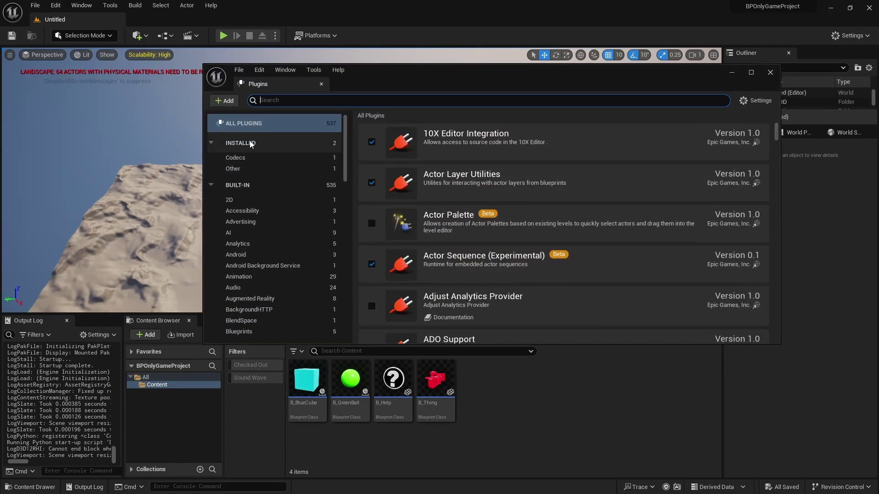
left_click(231, 170)
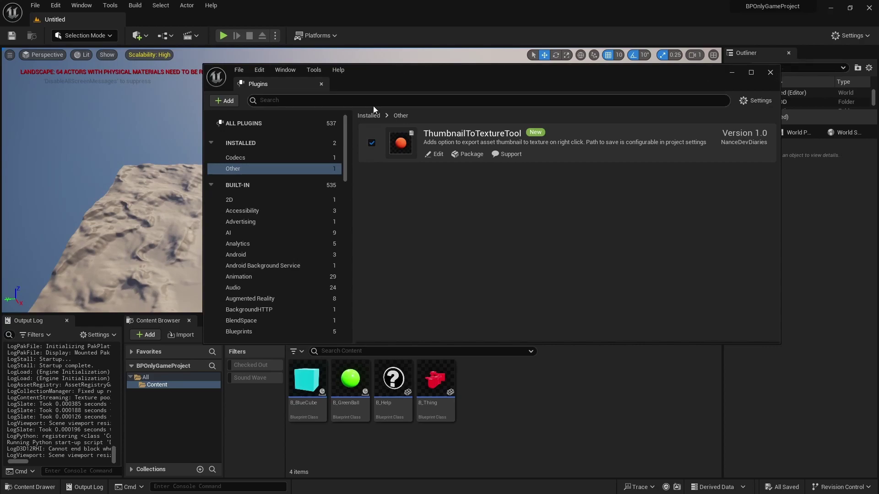
left_click_drag(428, 84, 397, 76)
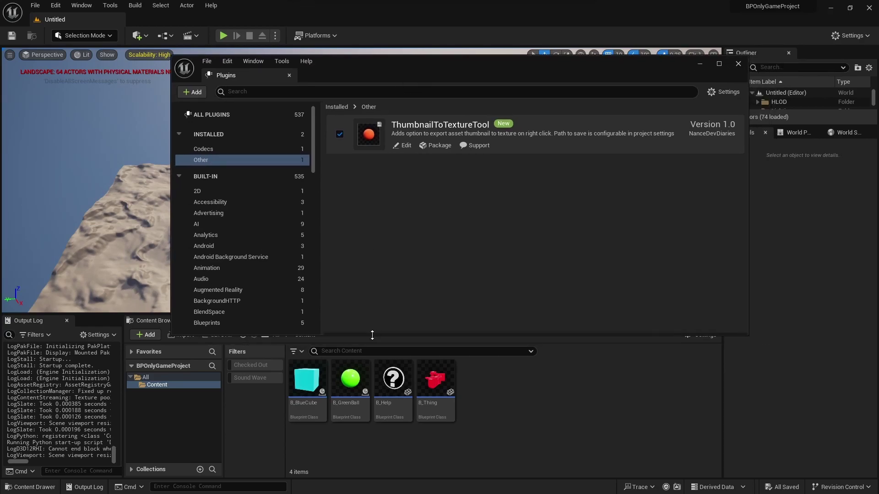
left_click_drag(372, 335, 372, 287)
left_click_drag(558, 68, 537, 62)
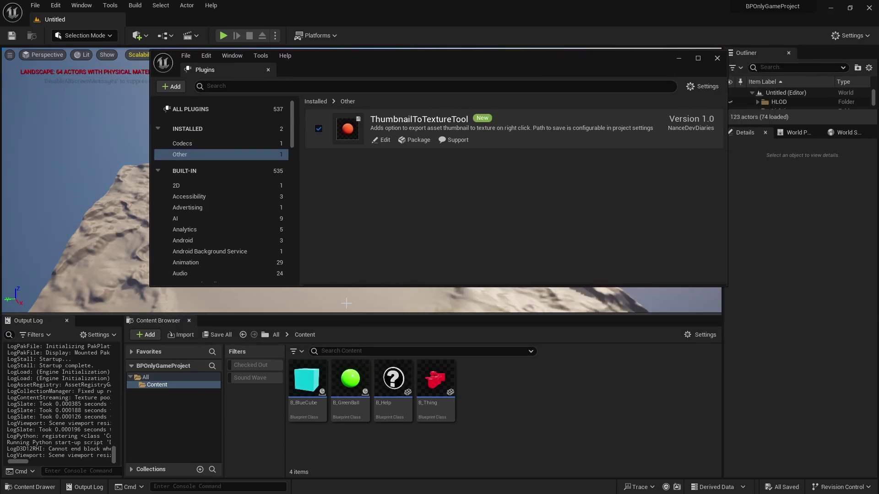
left_click_drag(337, 314, 355, 243)
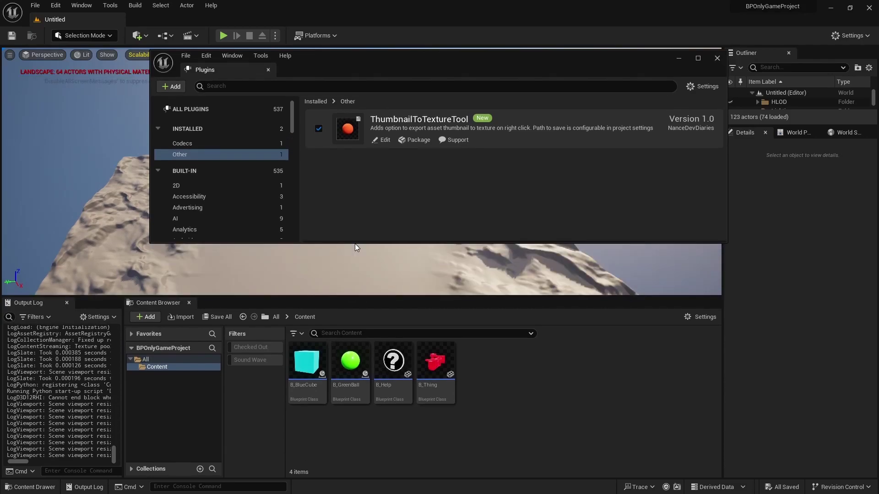
Step: Select B_BlueCube, B_GreenBall, B_Help and B_Thing and export their thumbnails to textures
left_click(307, 364)
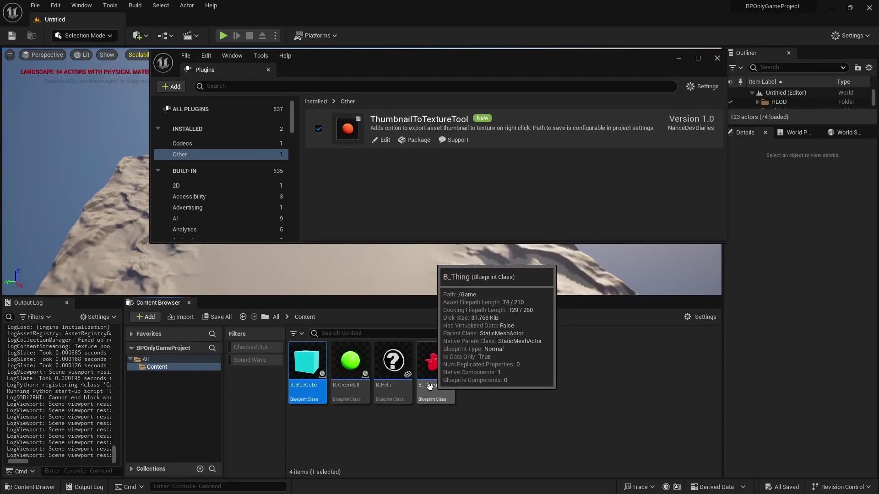
left_click(496, 418)
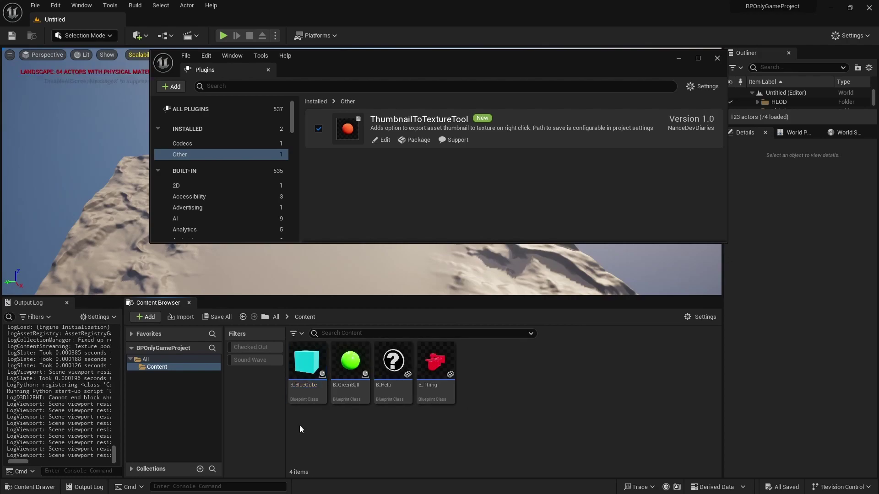
left_click(310, 382)
left_click(445, 358, "shift")
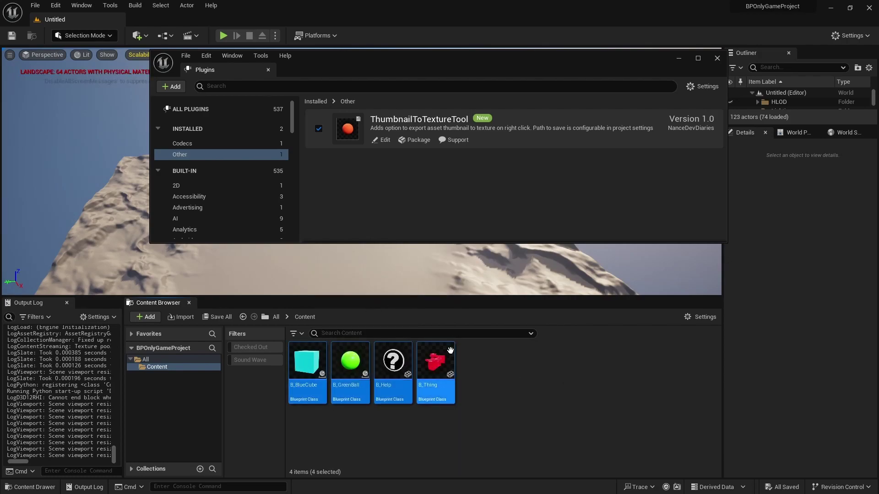
right_click(445, 359)
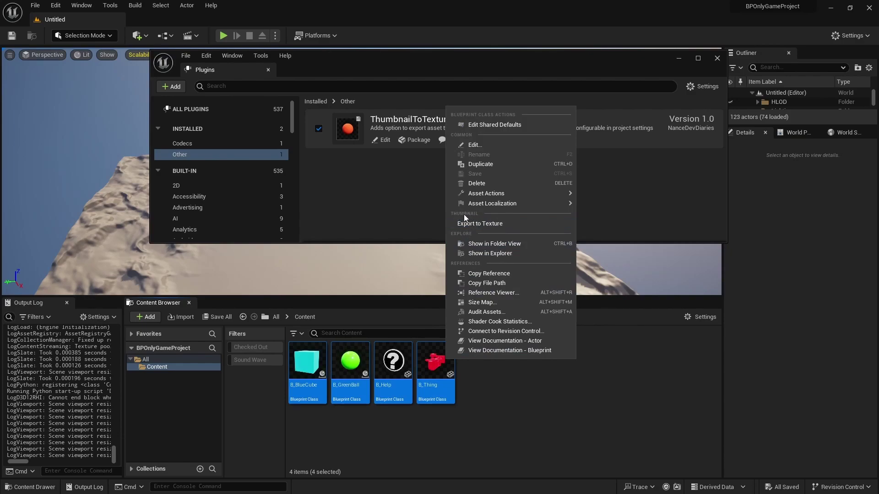
left_click(486, 224)
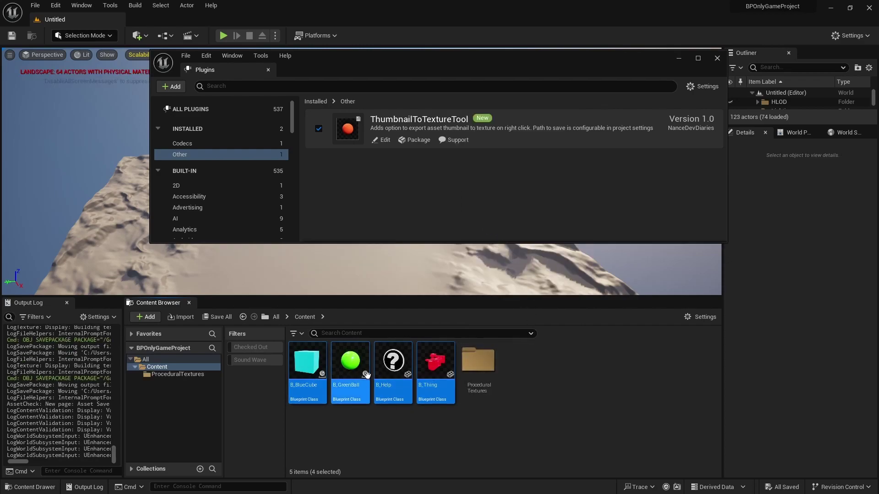
left_click(518, 410)
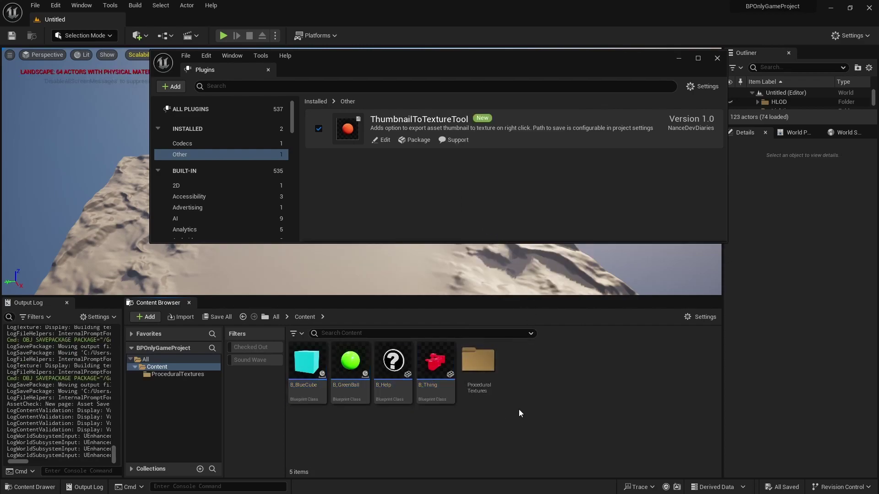
Step: Open ProceduralTextures and inspect the 256x256 T_B_Thing texture in the texture editor
double_click(482, 367)
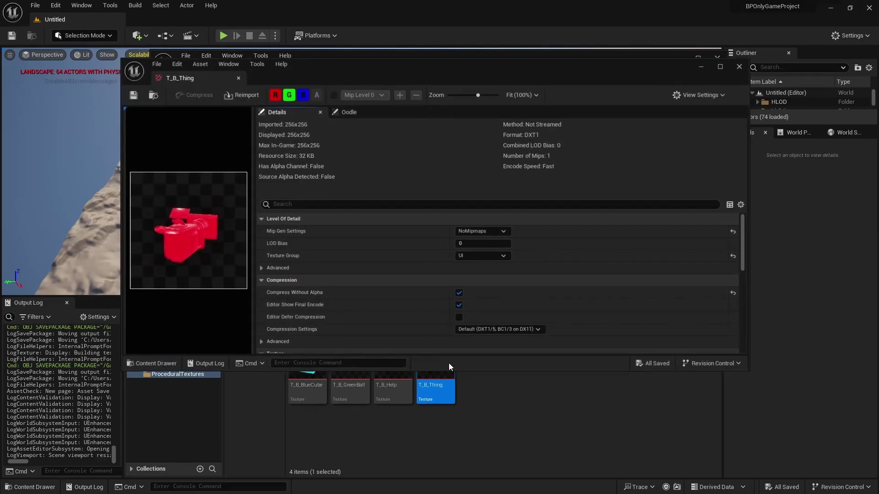
left_click_drag(489, 67, 473, 64)
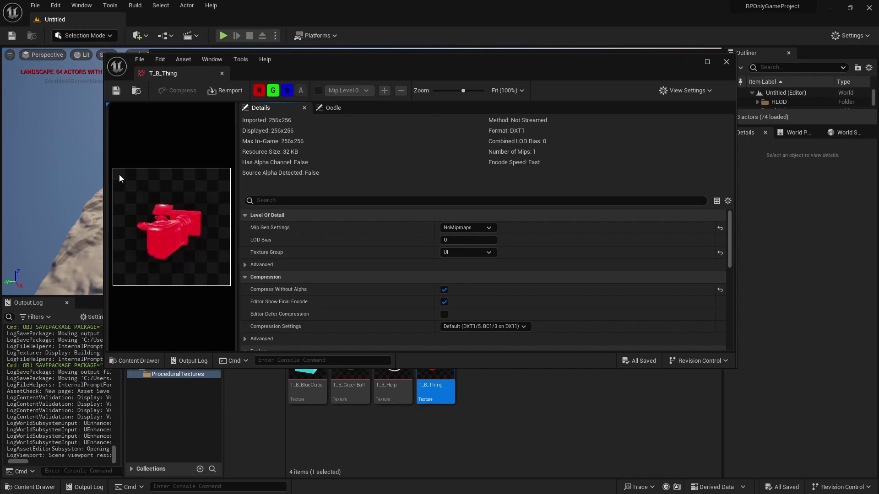
left_click_drag(316, 56, 282, 27)
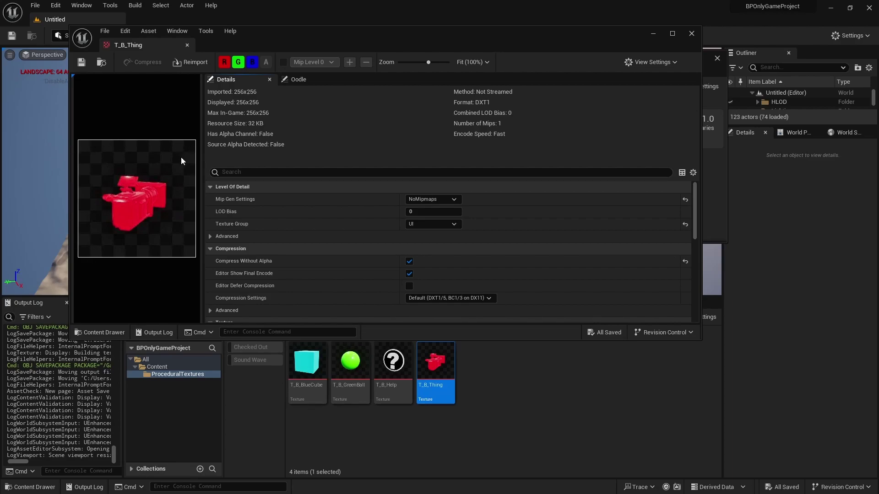
left_click_drag(183, 43, 538, 364)
Step: Duplicate the four Blueprints in the Content folder
left_click_drag(326, 61, 316, 74)
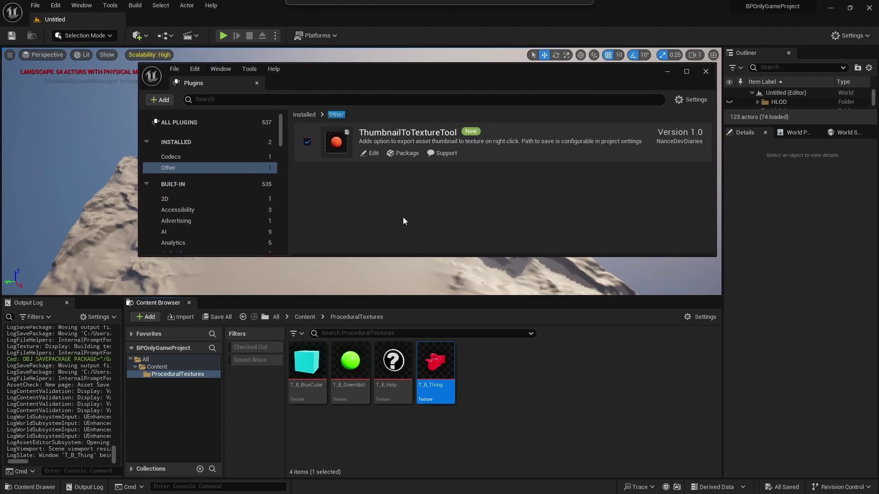
left_click(305, 317)
left_click(349, 366)
left_click(479, 366, "shift")
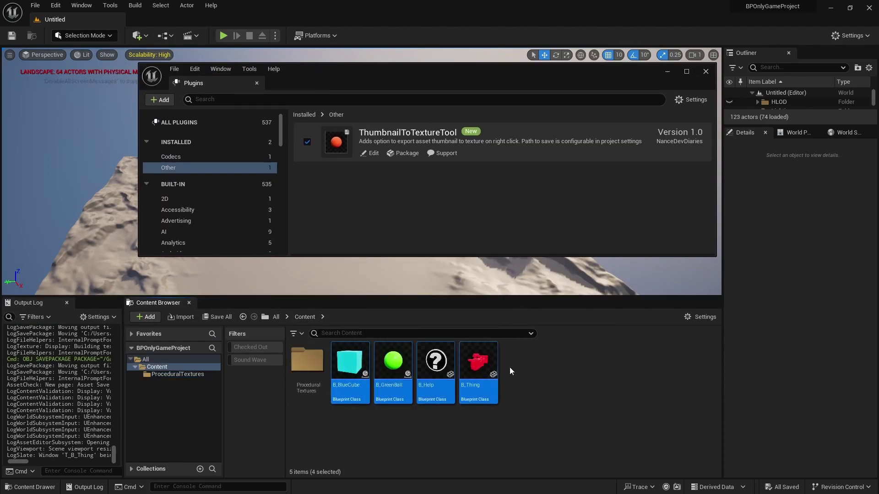
right_click(486, 364)
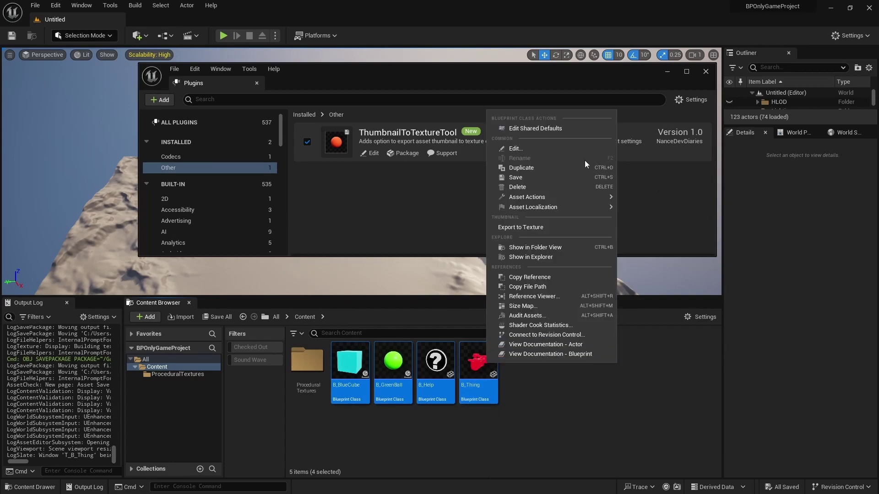
left_click(586, 168)
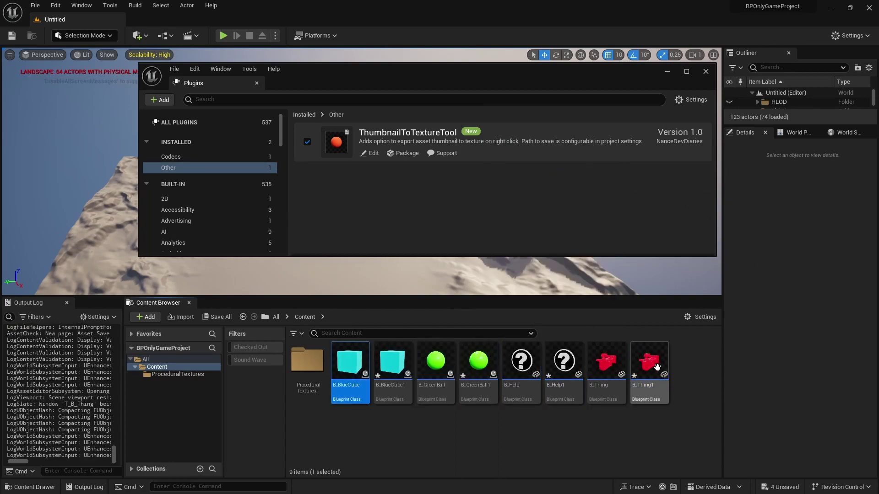
Step: Duplicate the eight, then the sixteen Blueprints to reach 32
left_click(656, 367, "shift")
right_click(612, 369)
left_click(661, 169)
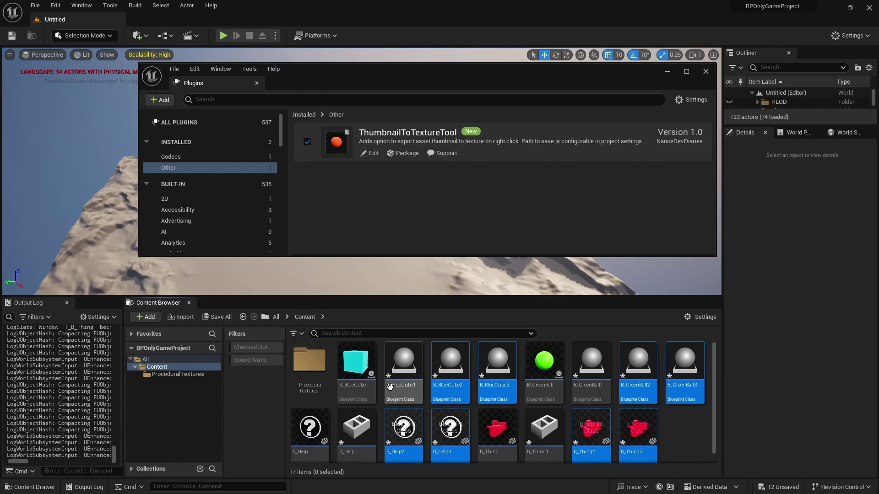
left_click(356, 385, "shift")
right_click(447, 378)
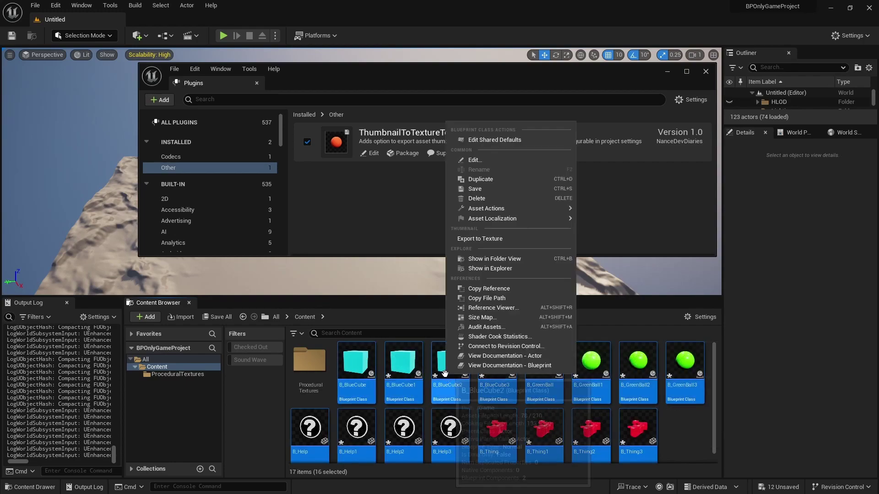
left_click(488, 179)
Step: Save all new Blueprints with Ctrl+Shift+S and select every Blueprint asset
left_click(360, 379)
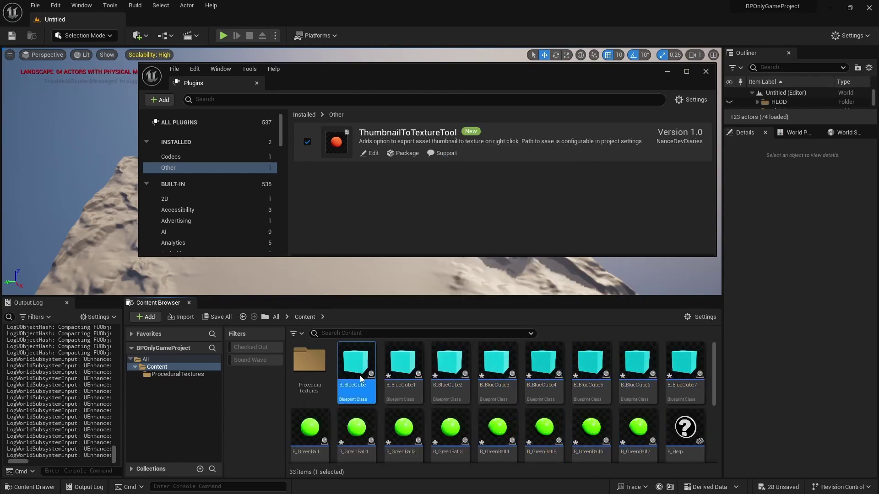
key("ctrl+shift+s")
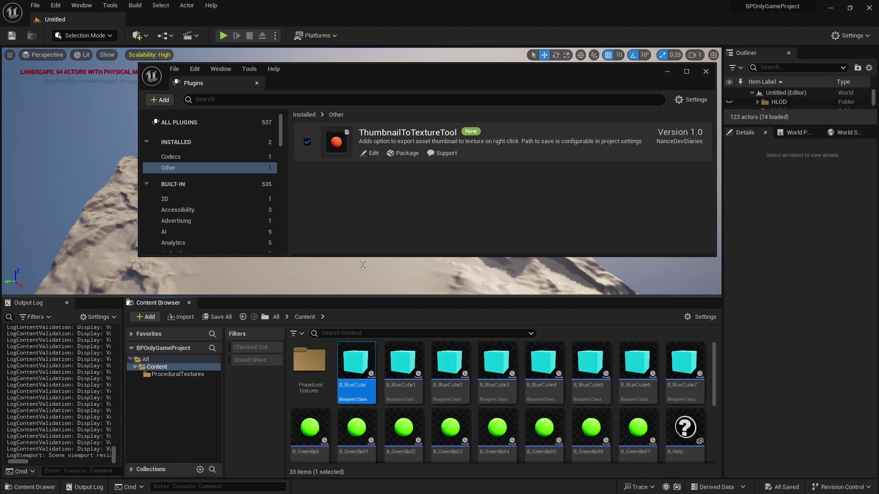
left_click_drag(374, 297, 375, 257)
scroll(636, 378, "down", 3)
left_click(546, 416, "shift")
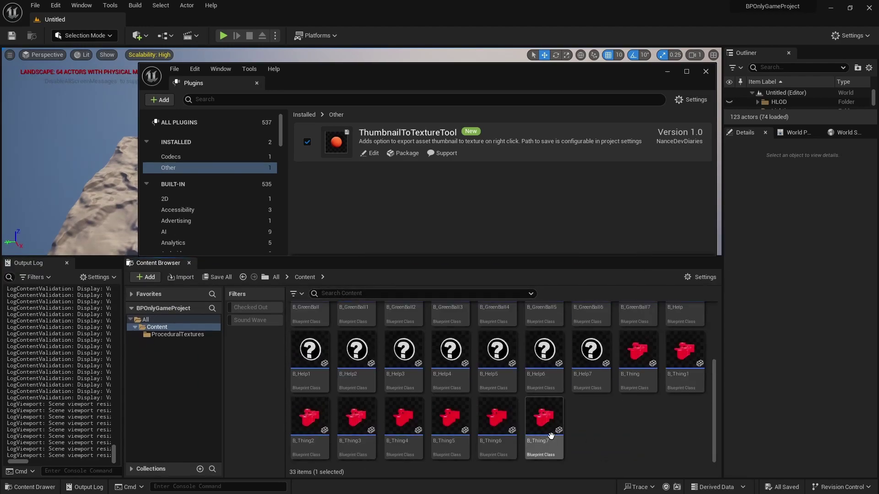
scroll(591, 388, "up", 3)
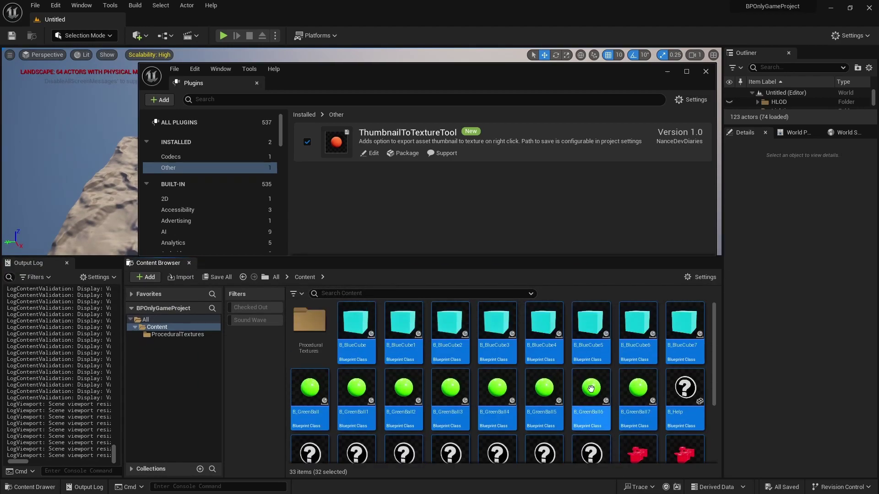
Step: Export all 32 Blueprints' thumbnails to textures and browse the ProceduralTextures folder
right_click(359, 324)
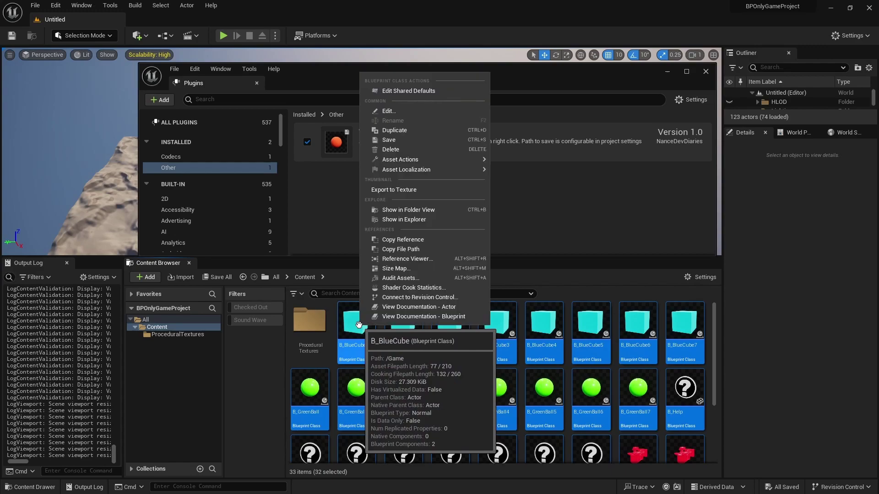
left_click(413, 187)
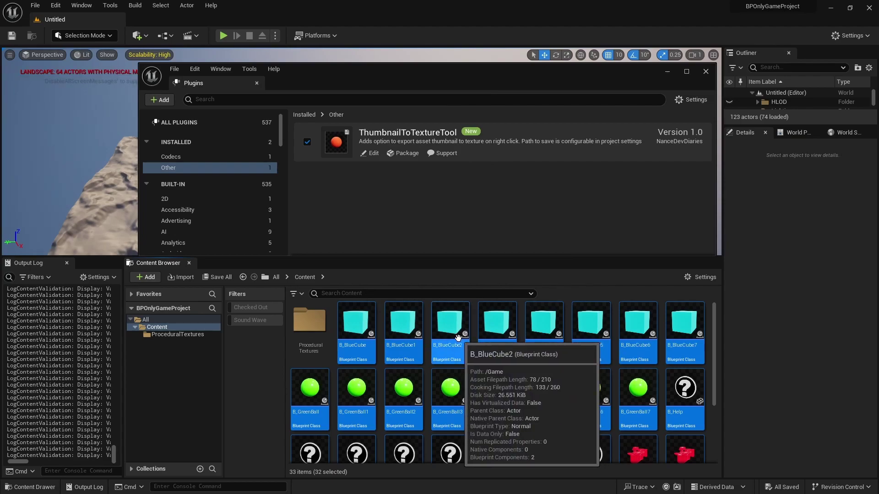
double_click(310, 323)
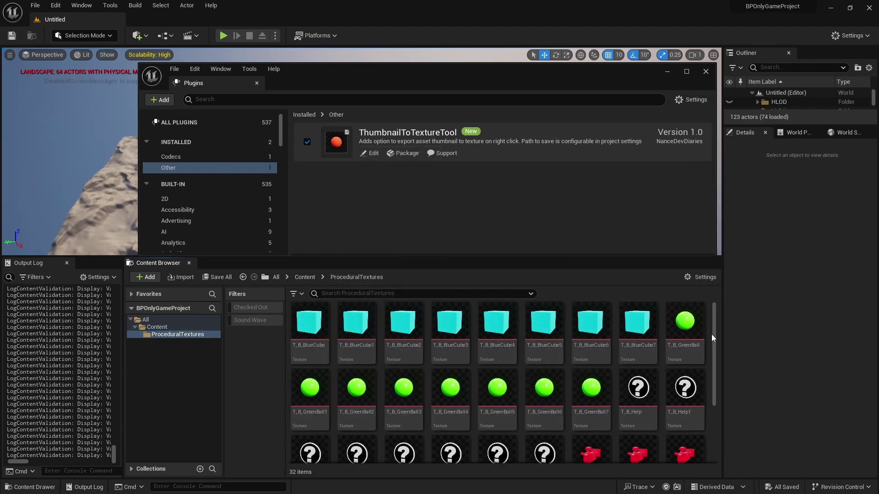
scroll(702, 347, "down", 5)
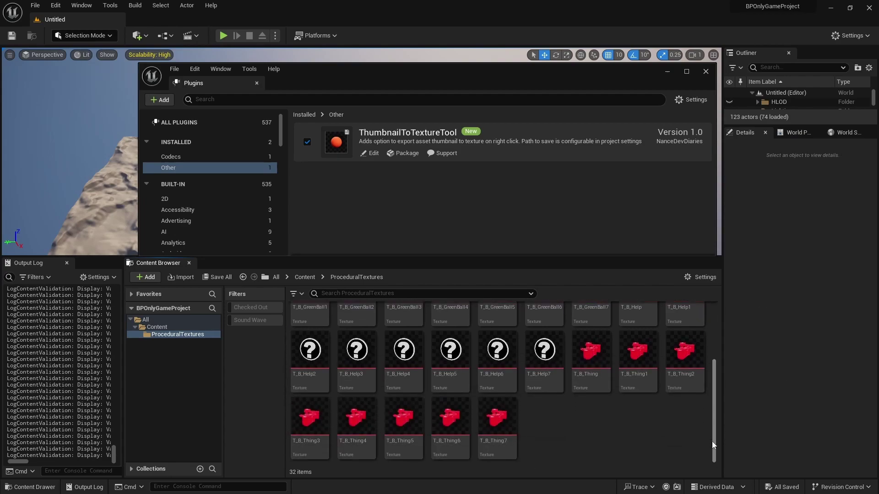
scroll(712, 441, "up", 5)
scroll(723, 375, "down", 3)
scroll(716, 356, "up", 3)
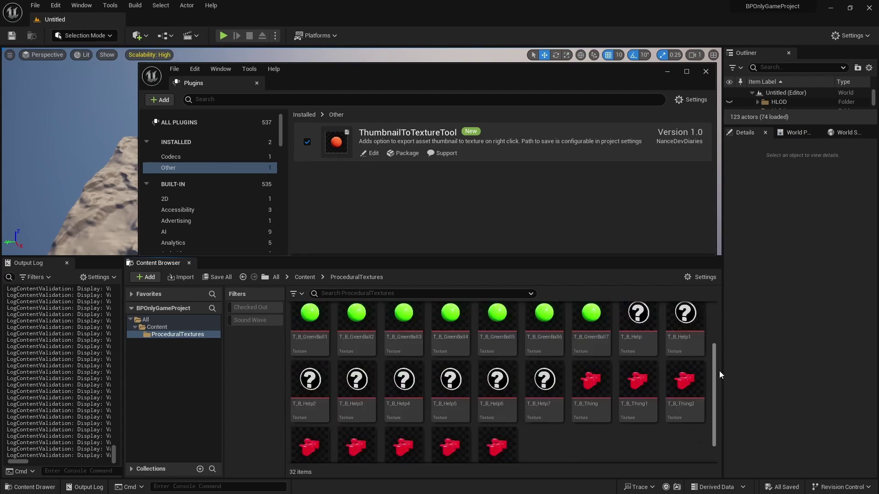
Step: Inspect the T_B_BlueCube, T_B_BlueCube1 and T_B_BlueCube2 textures
left_click(309, 313)
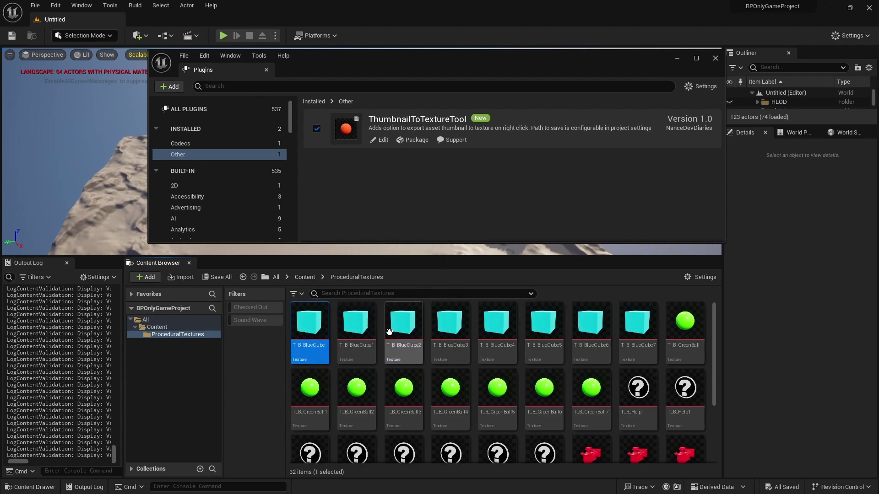
left_click(361, 343)
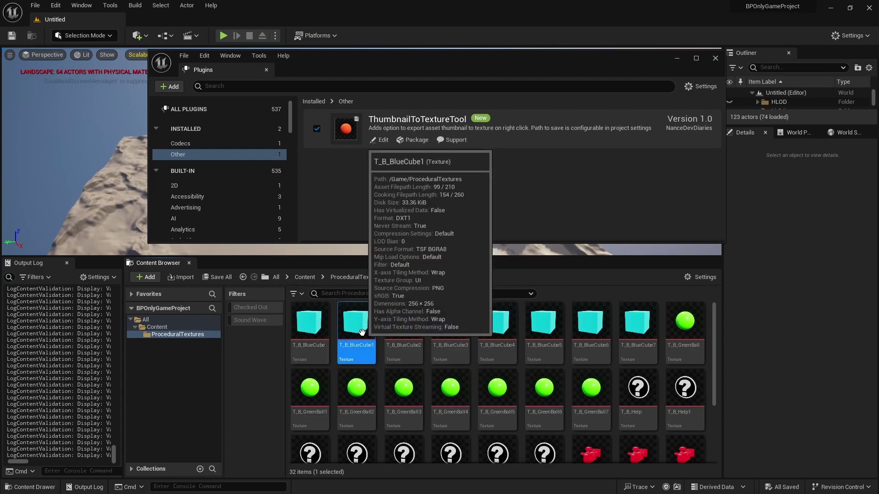
left_click(403, 339)
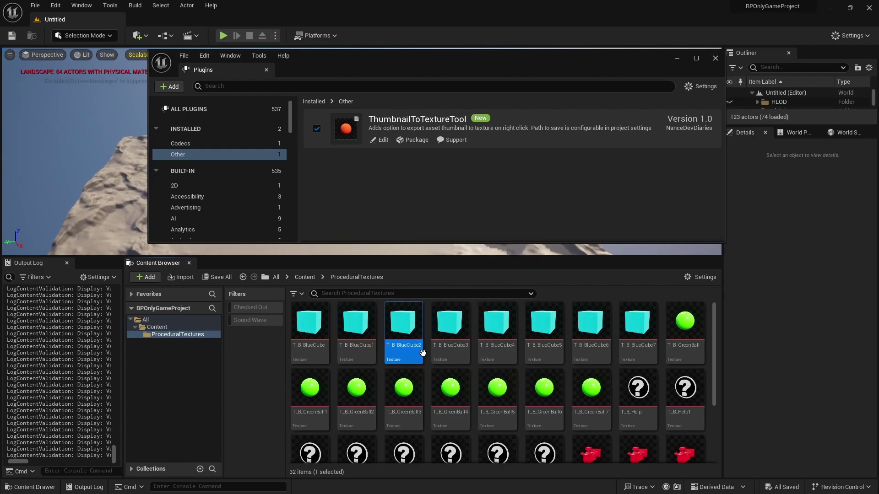
mouse_move(411, 320)
Step: Open Project Settings at the Thumbnail To Texture Editor plugin defaults
left_click(55, 6)
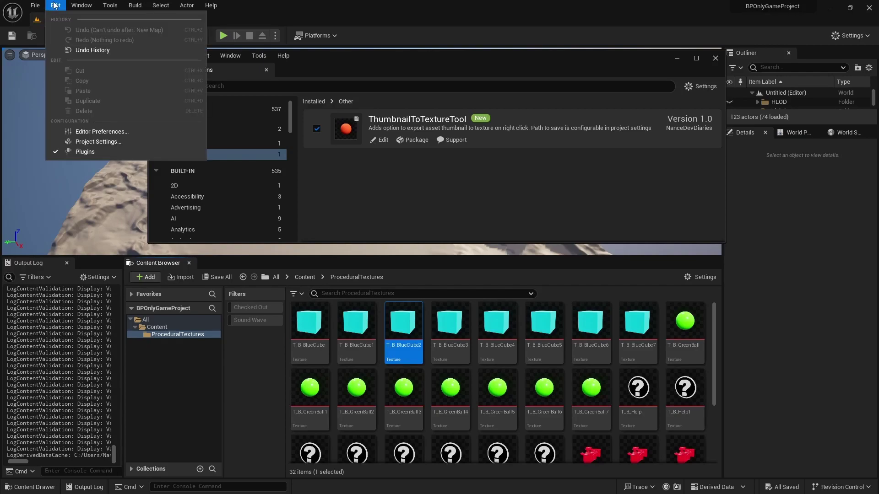
left_click(55, 6)
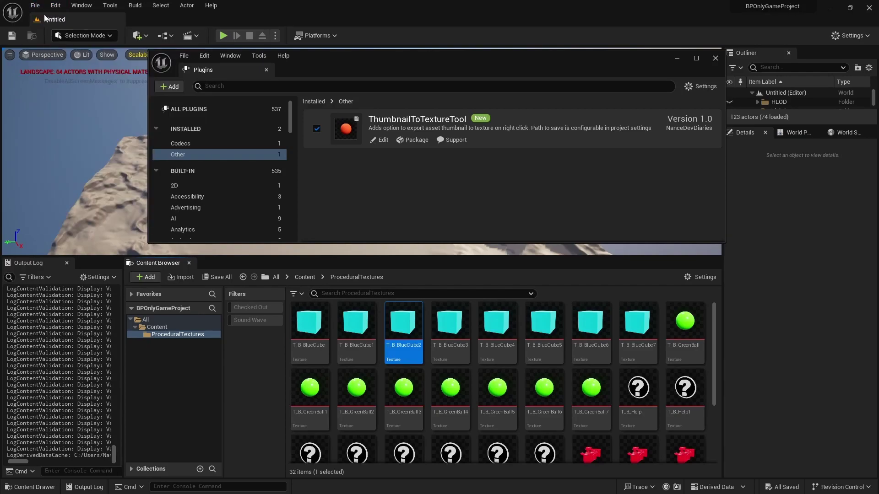
left_click(56, 6)
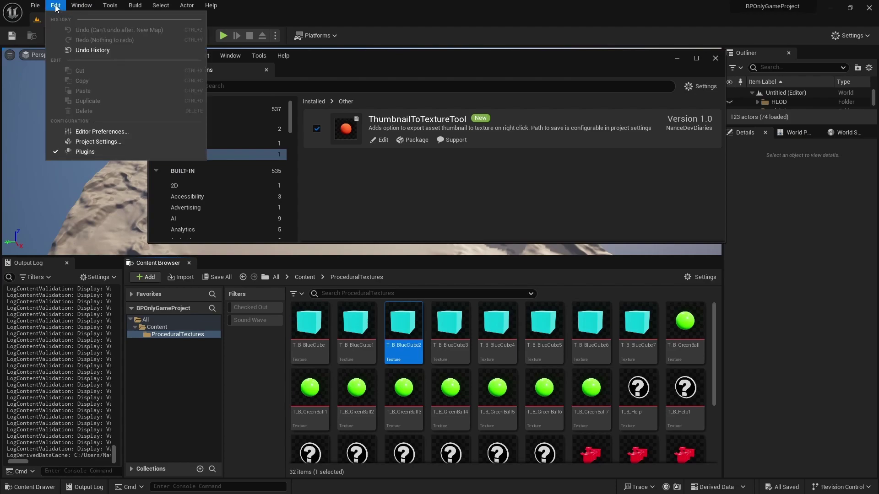
left_click(95, 142)
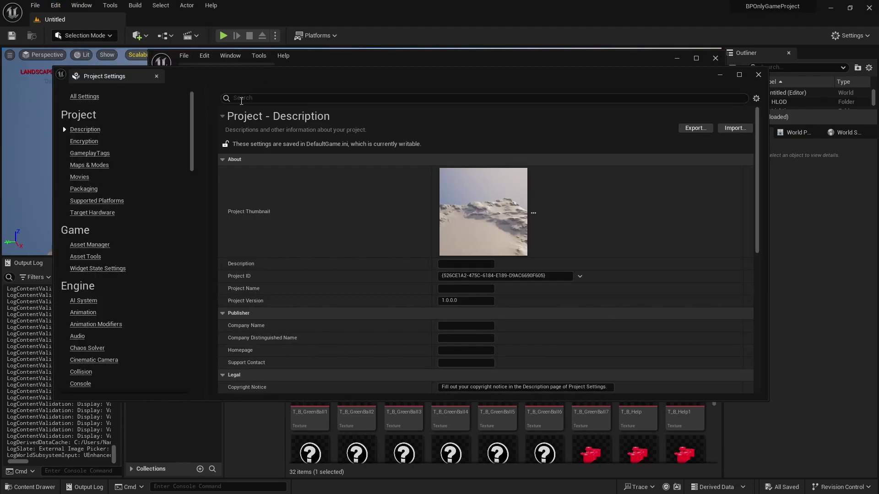
left_click_drag(192, 131, 209, 361)
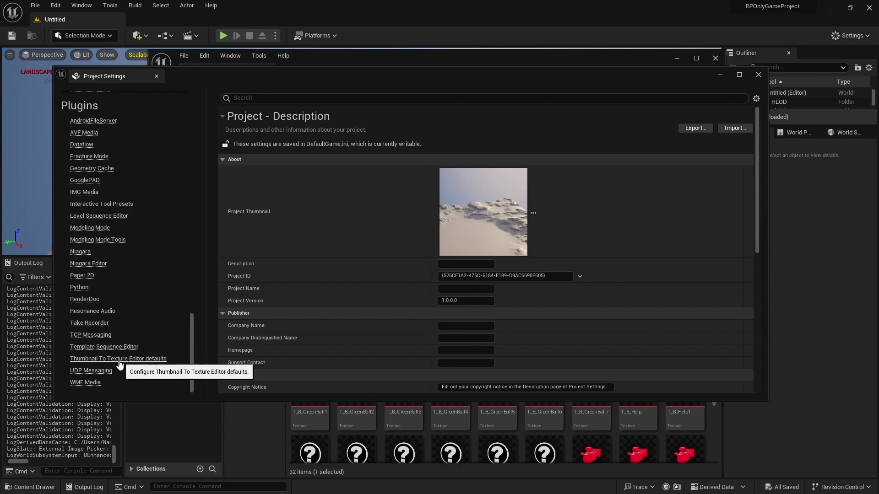
left_click(113, 360)
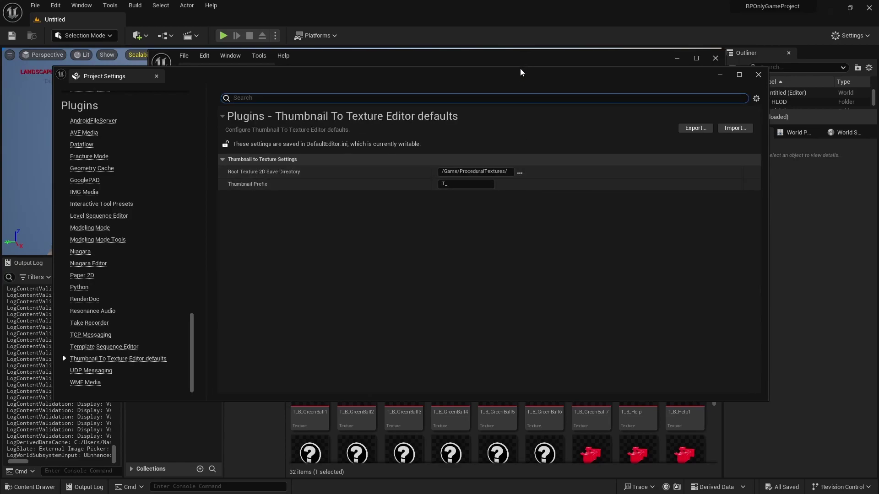
Step: Set the Root Texture 2D Save Directory to /Game/ProcGen and the Thumbnail Prefix to TX_
left_click_drag(520, 72, 541, 41)
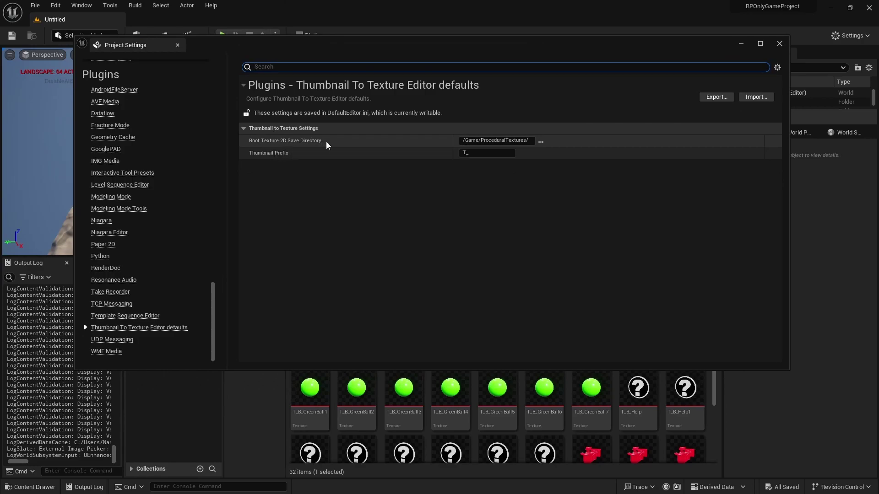
left_click(541, 142)
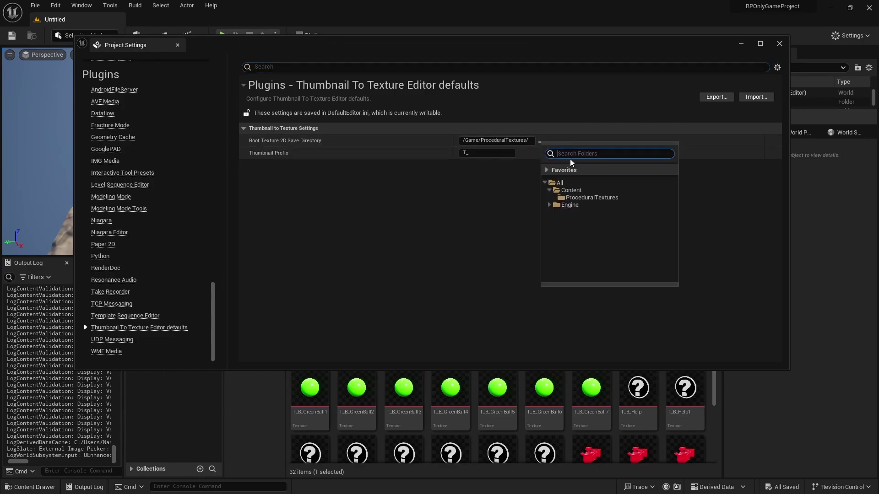
left_click(569, 190)
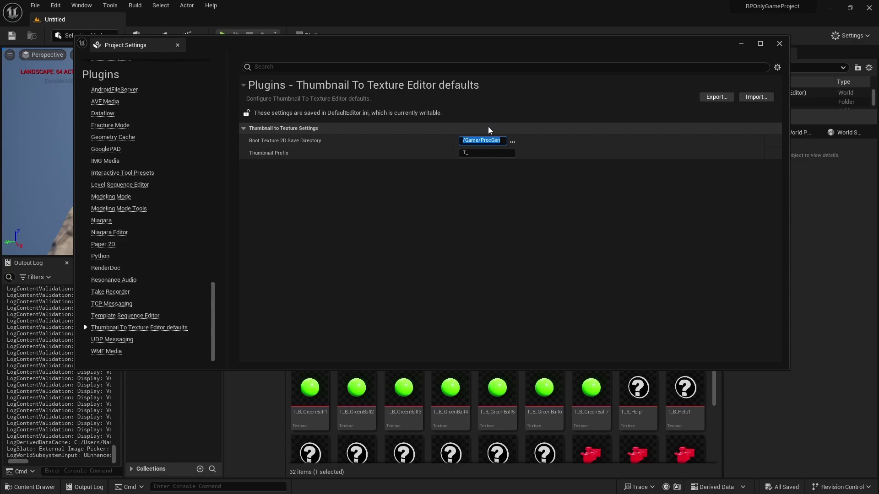
left_click(478, 154)
type("TX_")
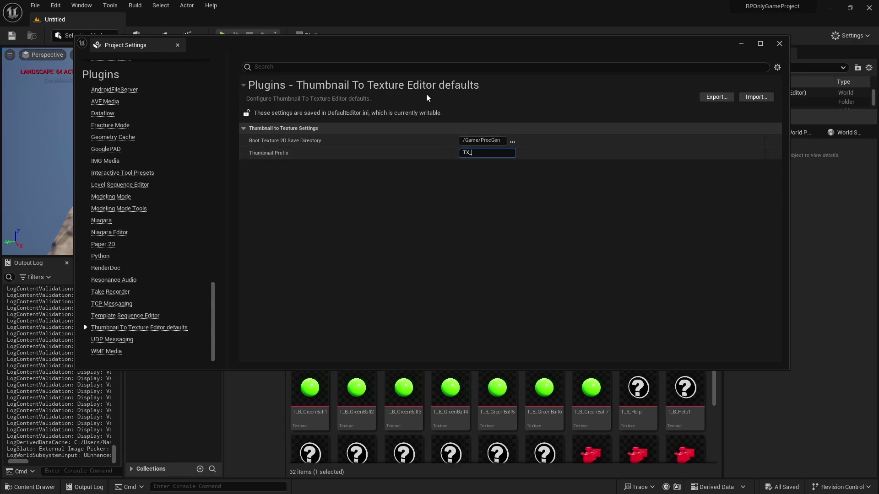
Step: Shrink the settings window and enlarge the level view so the Content assets show again
left_click_drag(283, 49, 270, 42)
left_click_drag(290, 361, 250, 226)
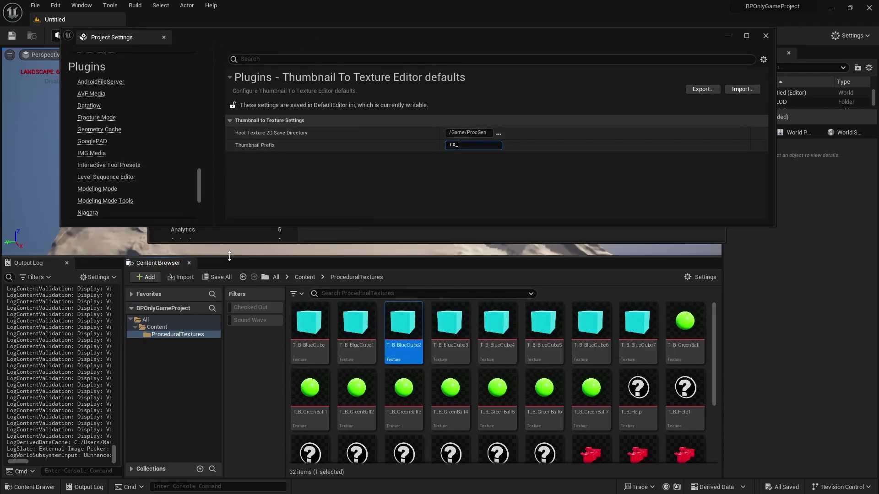
left_click_drag(229, 260, 281, 318)
Step: In Content, export the Blueprints from B_BlueCube through B_GreenBall4 to textures
left_click(305, 308)
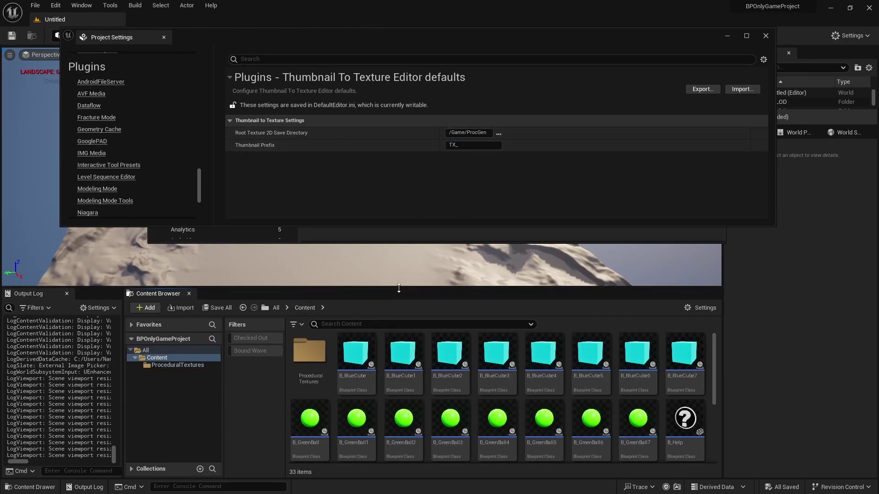
left_click_drag(401, 289, 401, 268)
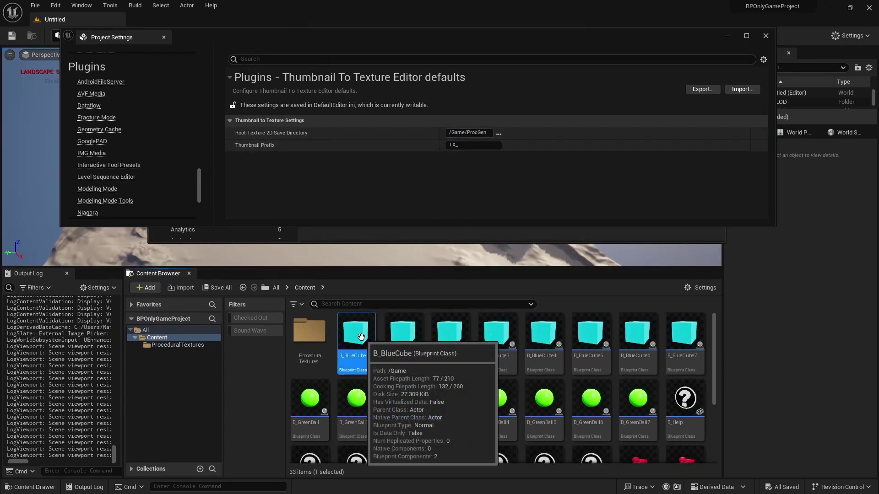
left_click(360, 334)
left_click(497, 398, "shift")
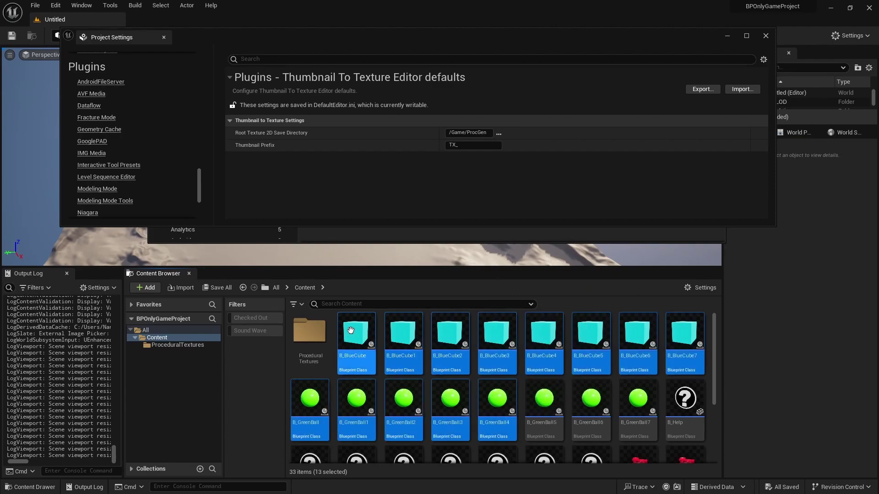
right_click(348, 329)
left_click(412, 199)
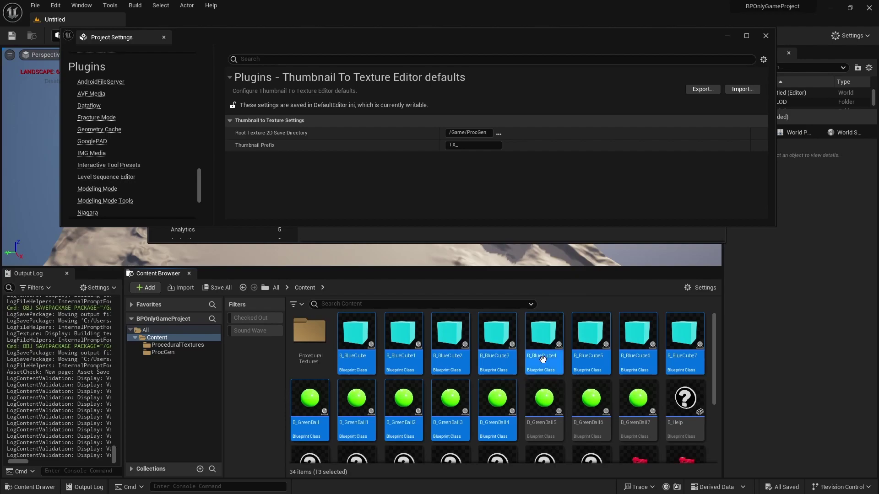
Step: Open the ProcGen folder and inspect the exported TX_B_BlueCube texture
left_click(542, 360)
scroll(606, 367, "down", 3)
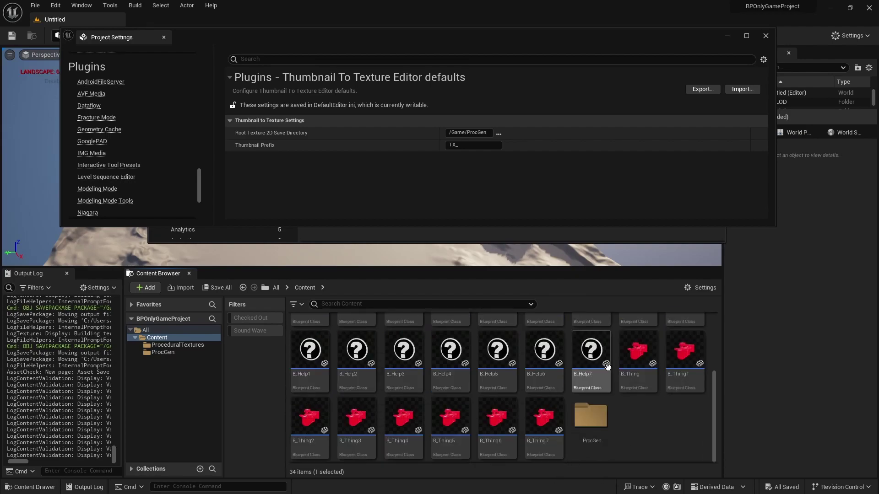
double_click(590, 415)
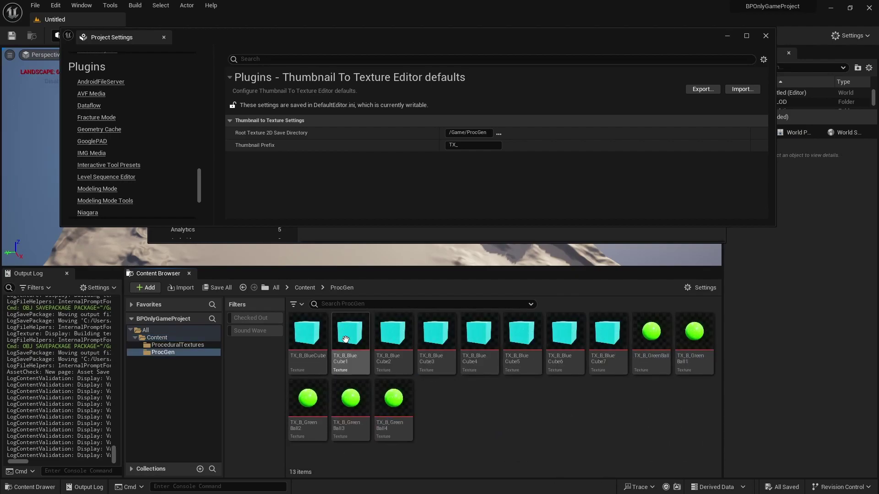
left_click(307, 350)
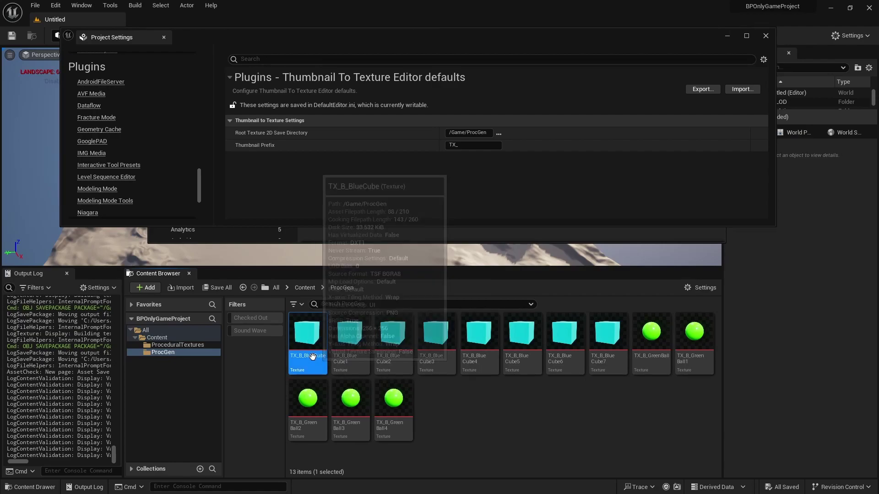
Step: Go from All into the Content folder, make the asset panels taller, then clear the selection
left_click(146, 330)
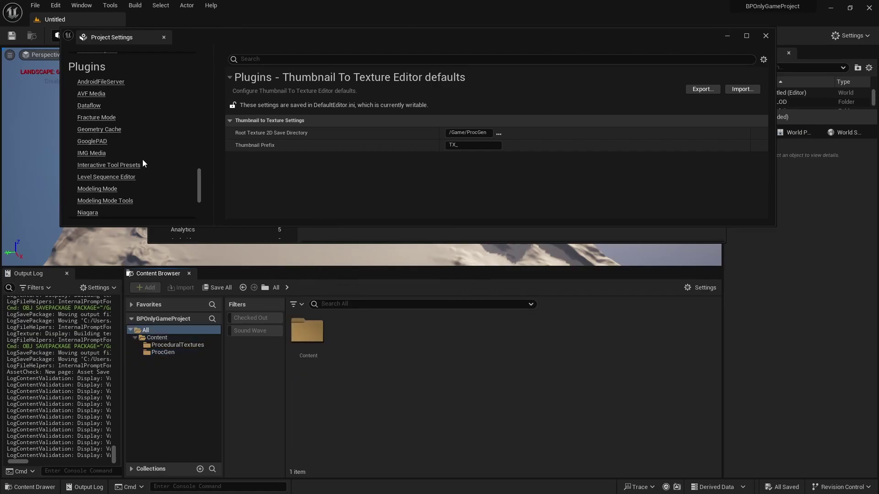
double_click(308, 331)
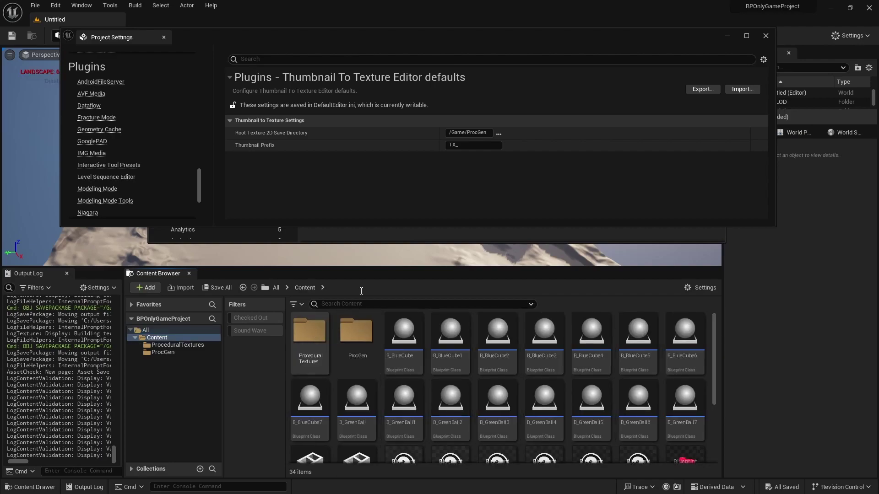
left_click_drag(352, 268, 356, 206)
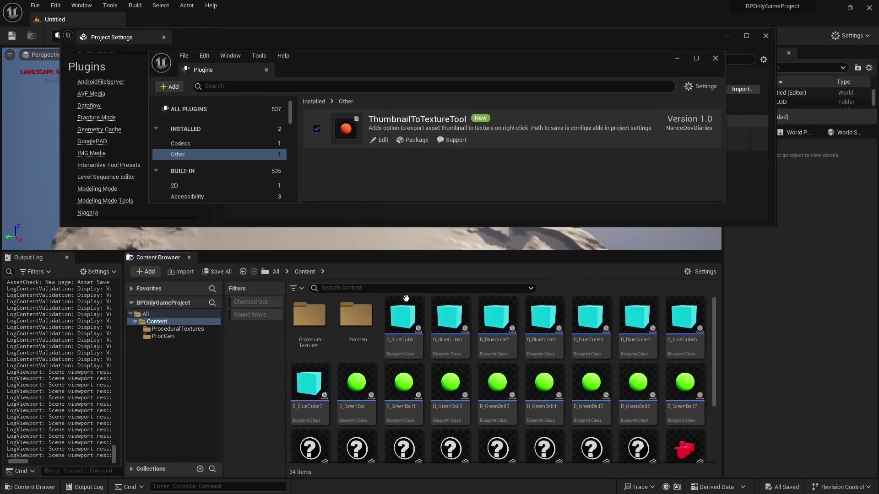
left_click(411, 321)
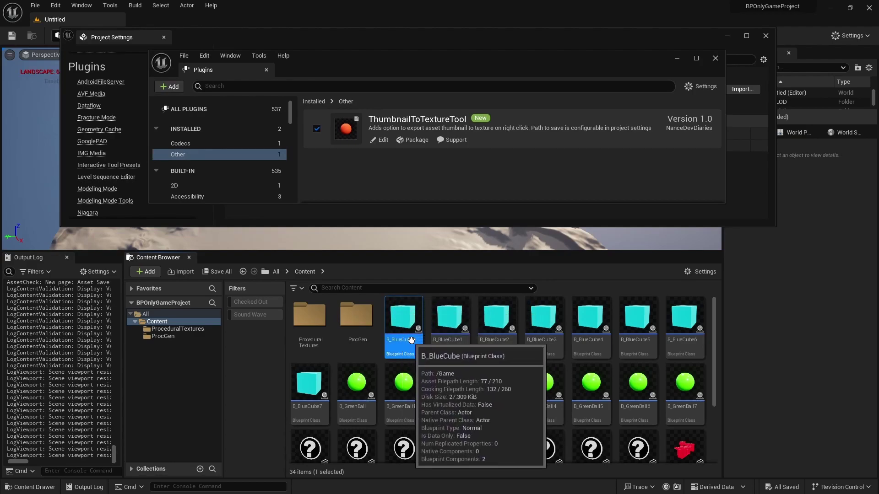
left_click(427, 299)
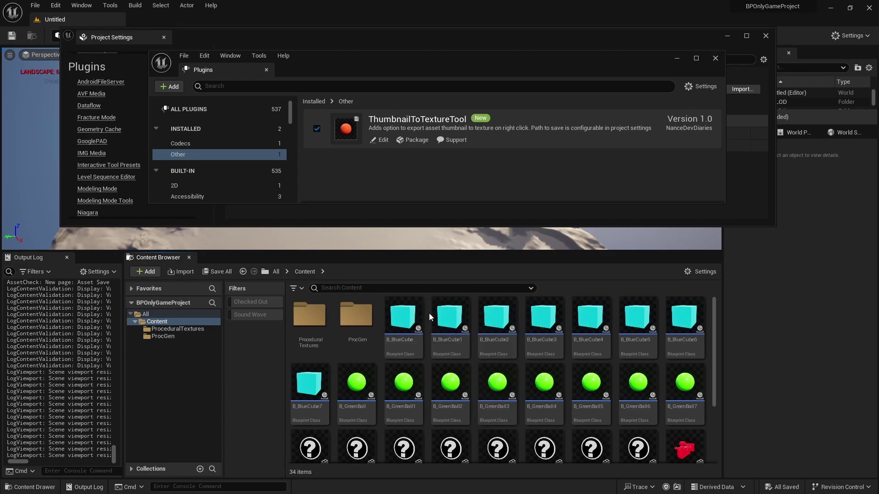
Step: With B_BlueCube selected, turn on Thumbnail Edit Mode from the Content Browser settings
left_click(403, 320)
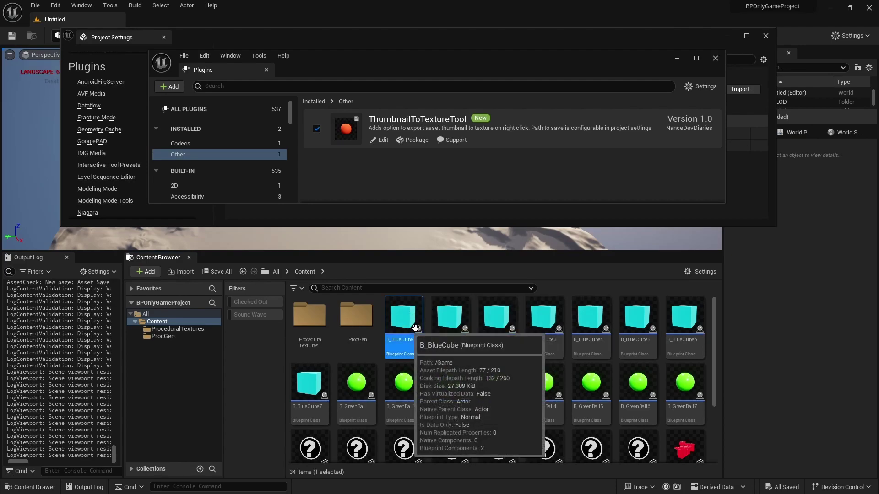
left_click(693, 272)
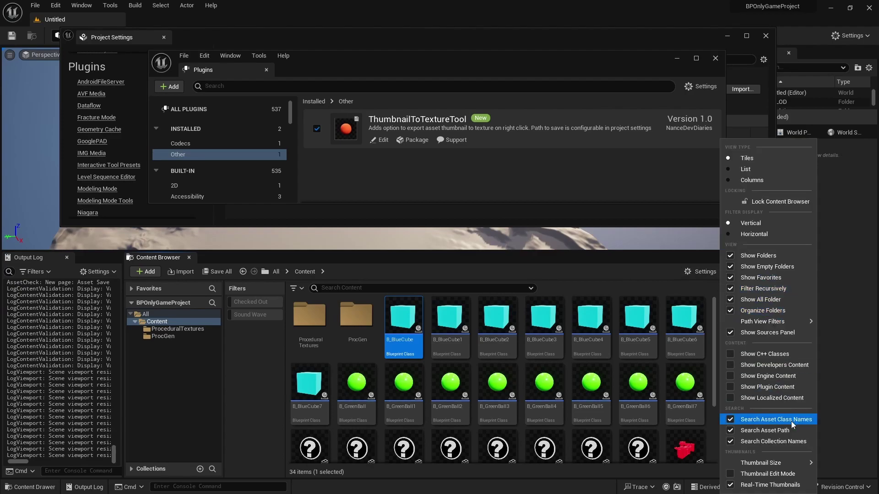
left_click(755, 474)
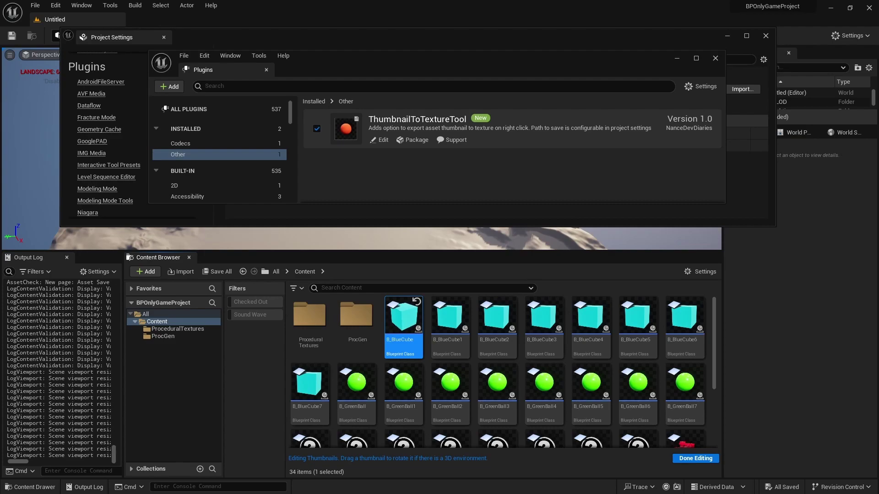
Step: Rotate the B_BlueCube, B_GreenBall1 and B_Help1 thumbnails to new angles, then click Done Editing
left_click_drag(403, 316, 415, 309)
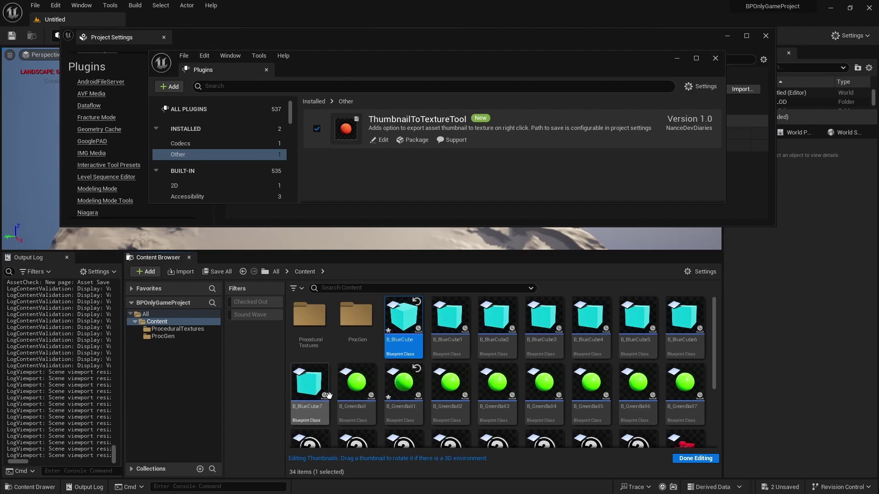
scroll(328, 396, "down", 1)
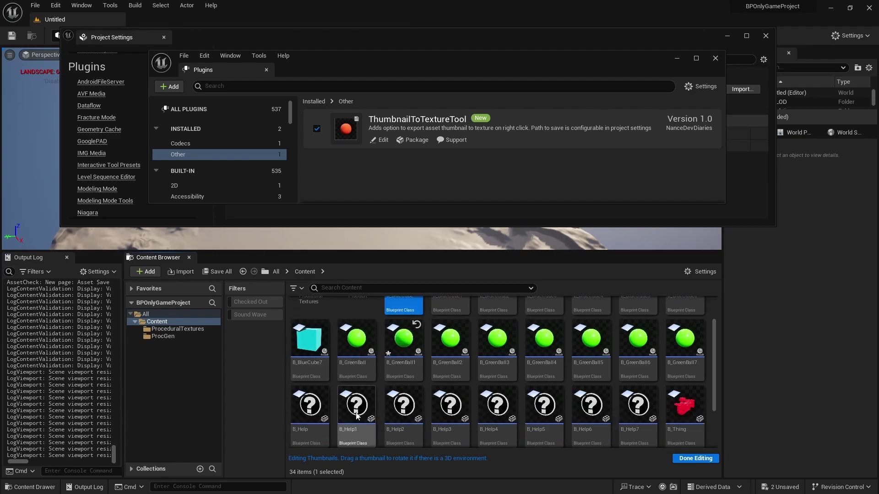
left_click_drag(356, 402, 366, 404)
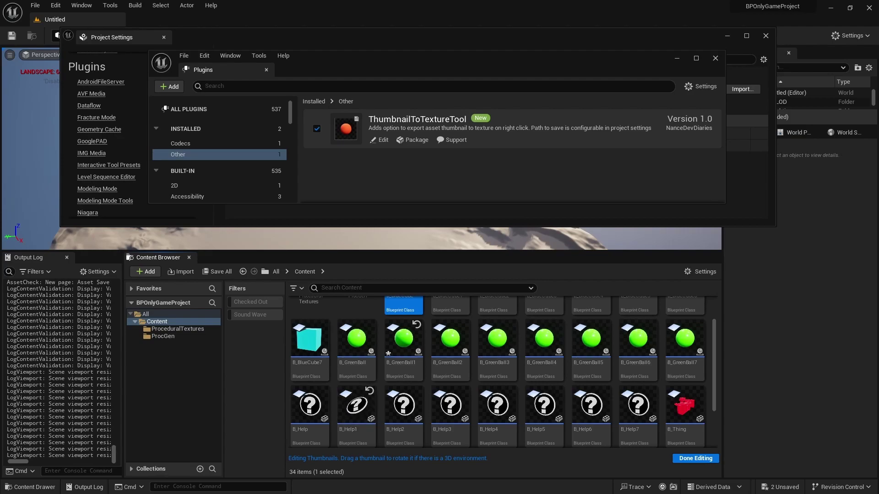
left_click_drag(366, 403, 369, 404)
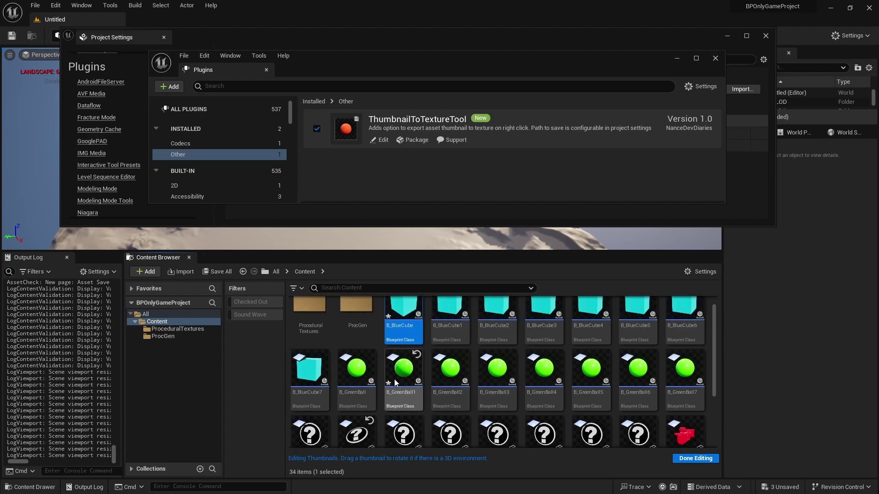
scroll(504, 400, "up", 2)
scroll(676, 433, "down", 3)
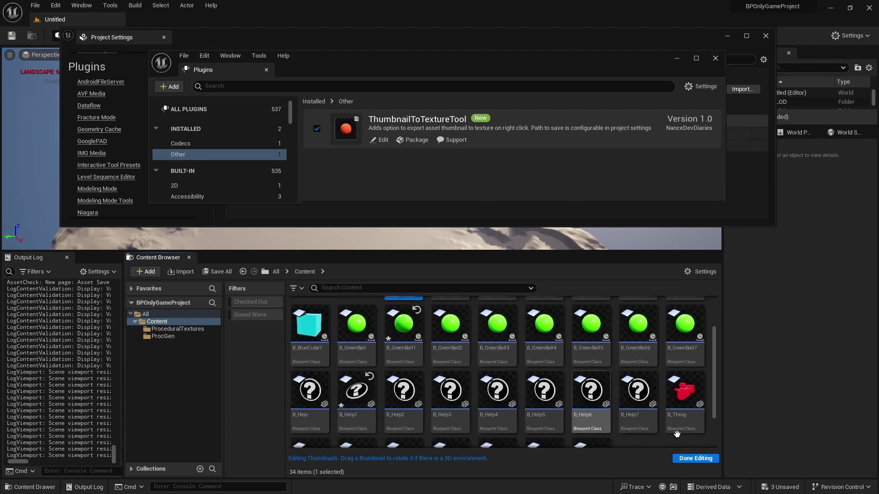
left_click(692, 459)
Step: Export B_BlueCube's thumbnail to texture and check ProcGen before returning to Content
scroll(450, 352, "up", 2)
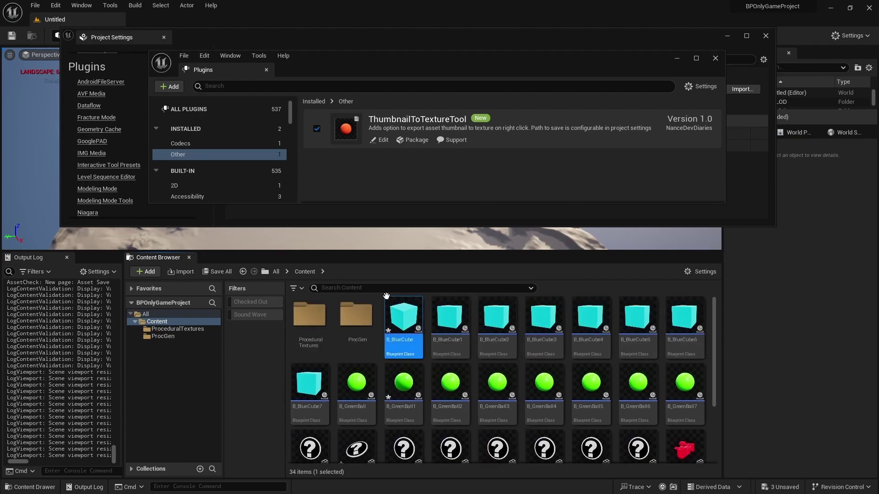
right_click(405, 325)
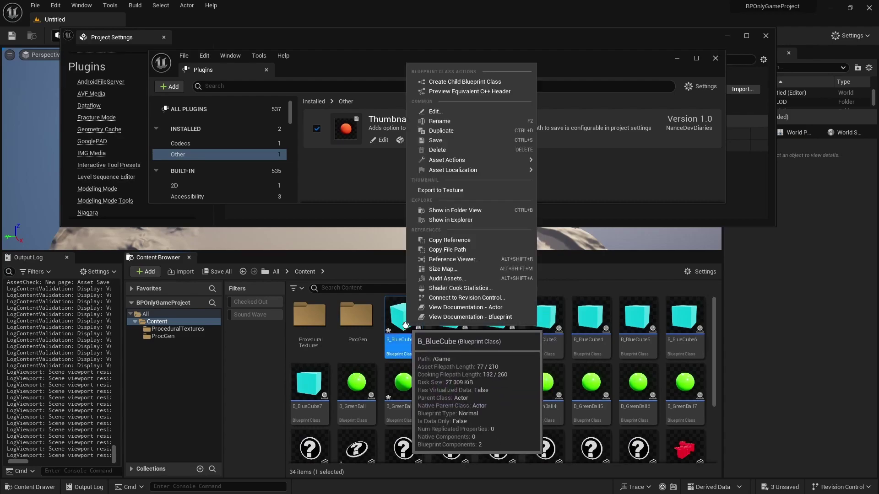
left_click(443, 190)
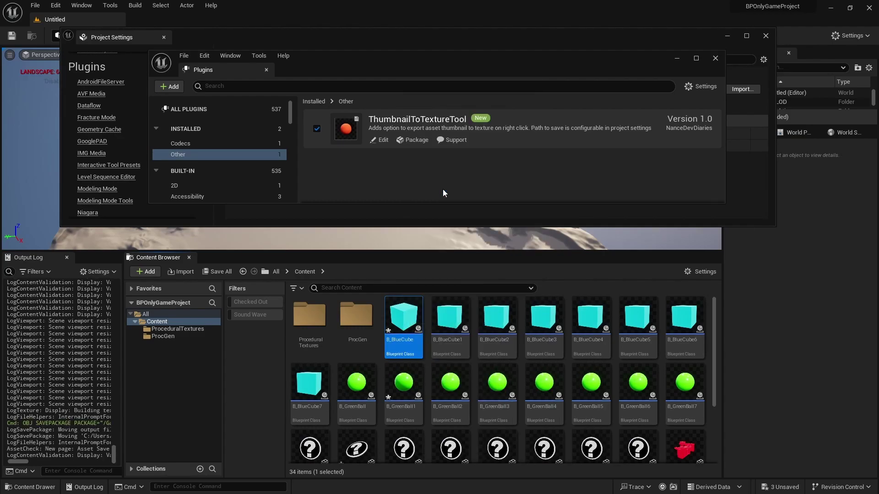
double_click(354, 332)
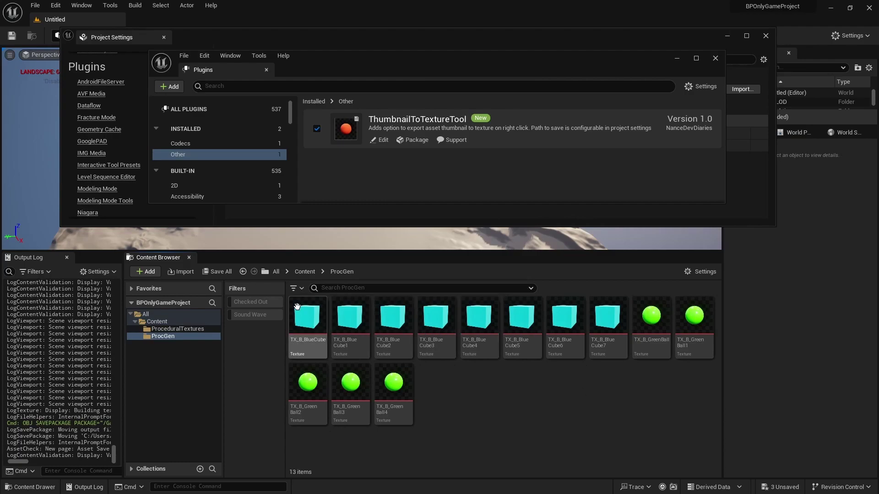
left_click(305, 272)
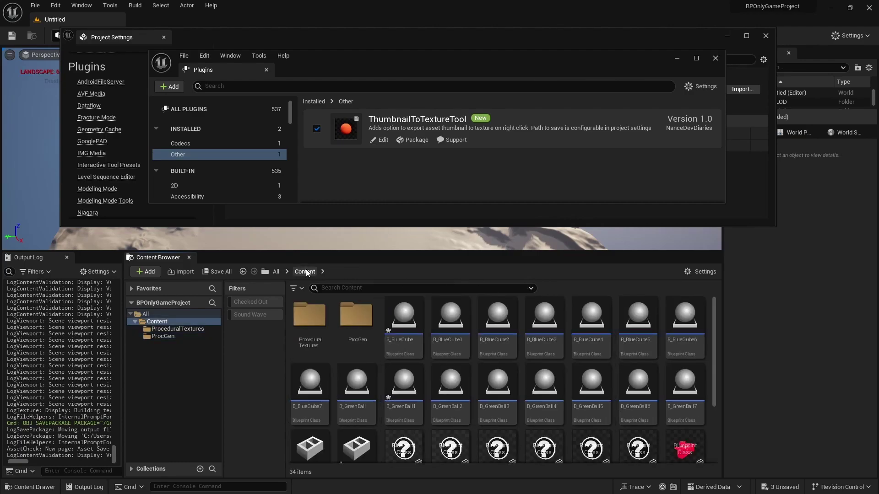
Step: Re-export B_BlueCube, inspect the updated TX_B_BlueCube, then select B_BlueCube and B_GreenBall1 in Content
left_click(403, 316)
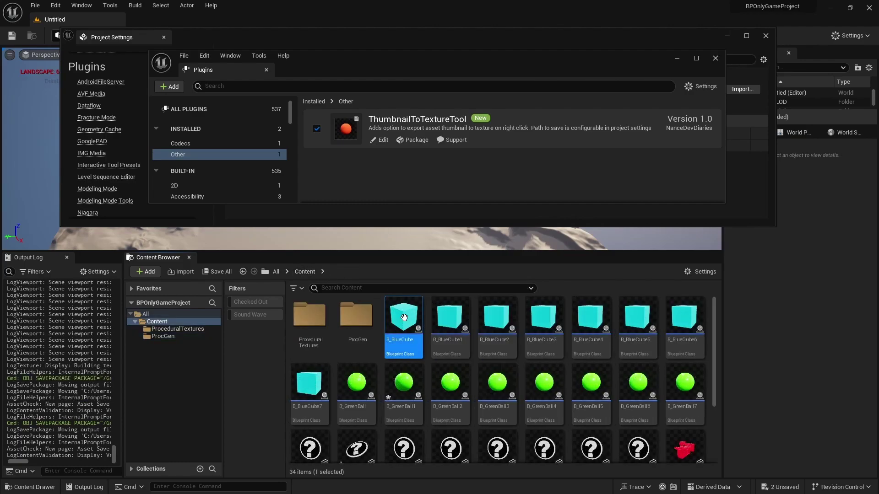
right_click(409, 323)
left_click(449, 189)
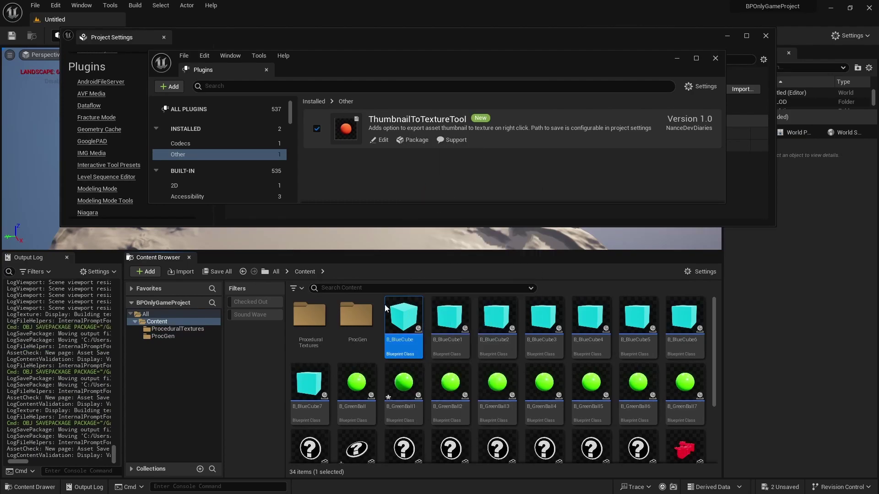
double_click(356, 316)
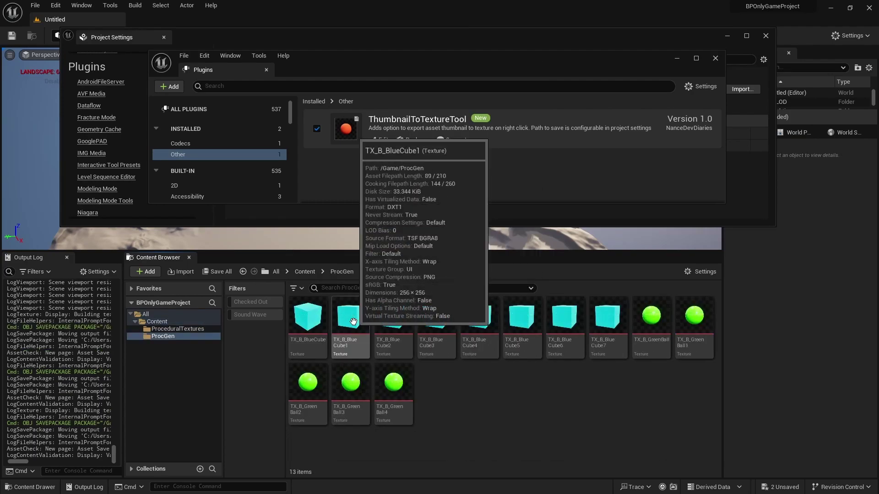
left_click(309, 330)
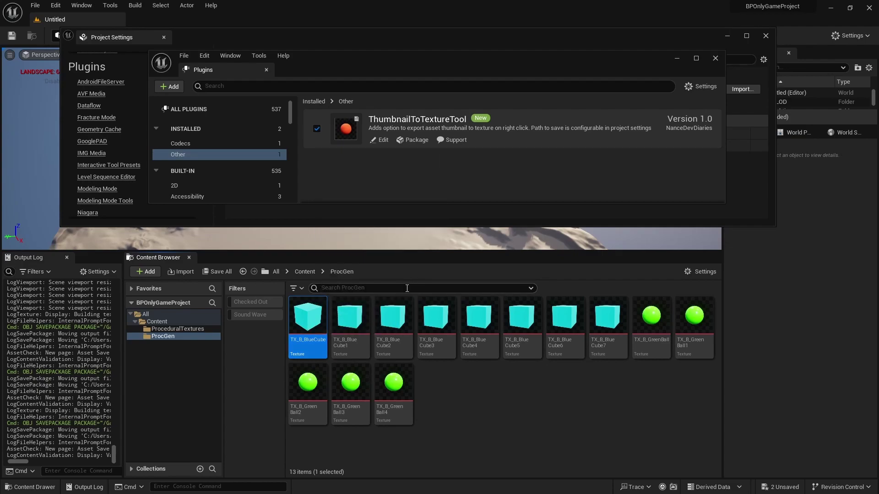
left_click(304, 271)
left_click(416, 325)
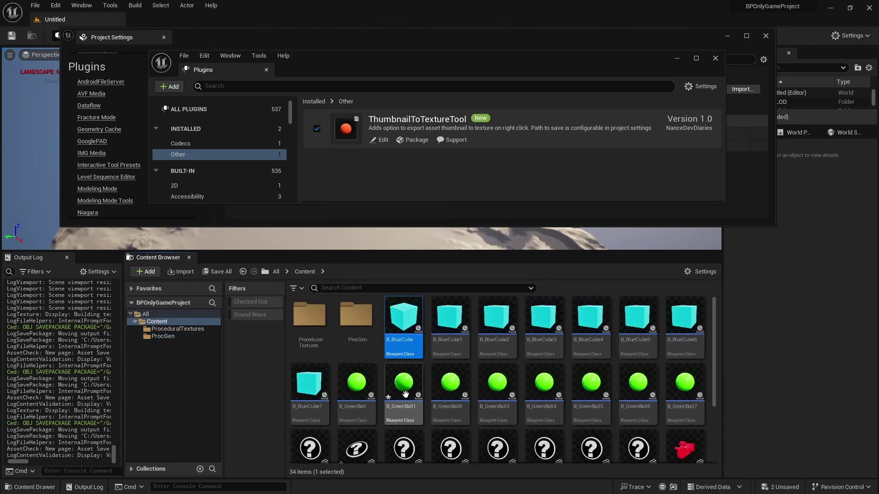
left_click(419, 385)
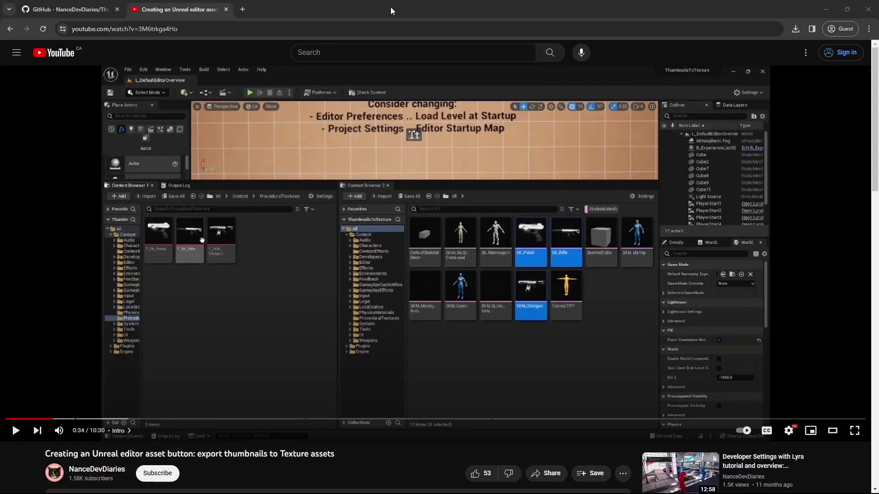
Step: Switch to the browser's YouTube tutorial on exporting editor thumbnails to Texture assets
left_click(391, 7)
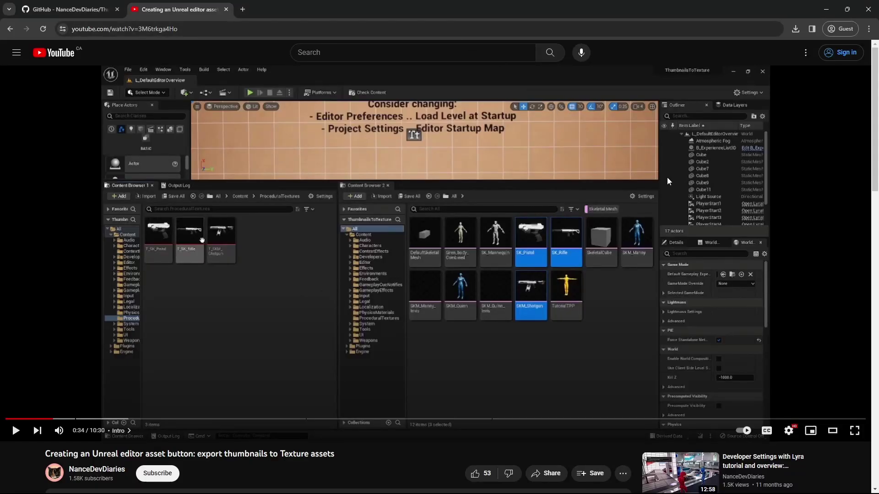